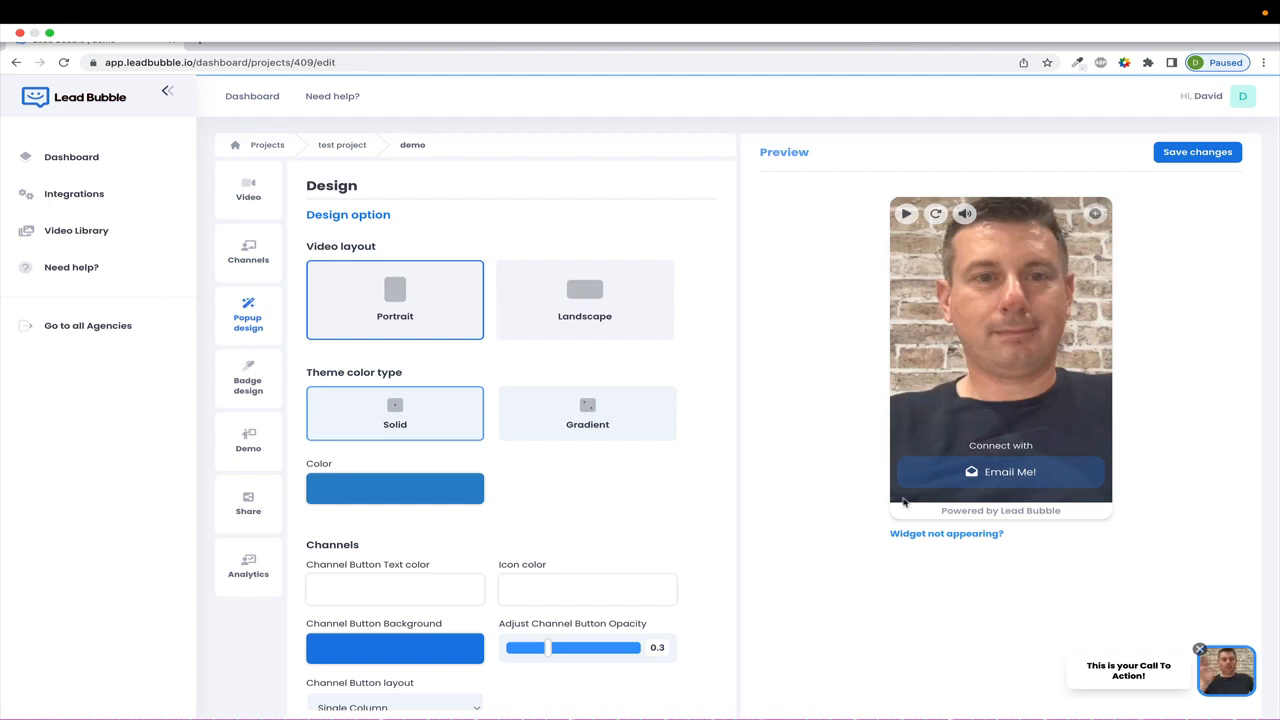
Step: Open the live video bubble to view the expanded popup, and close it again
{"action": "left_click", "coordinate": [1230, 688]}
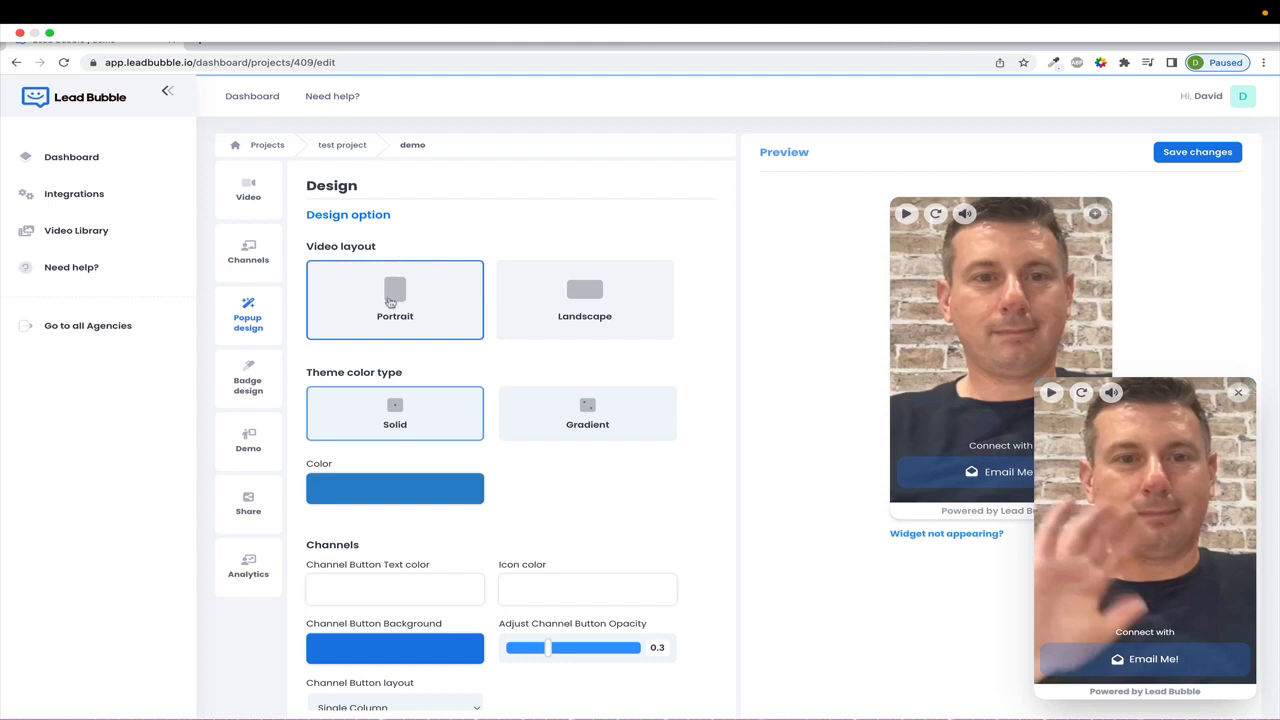
{"action": "left_click", "coordinate": [1238, 392]}
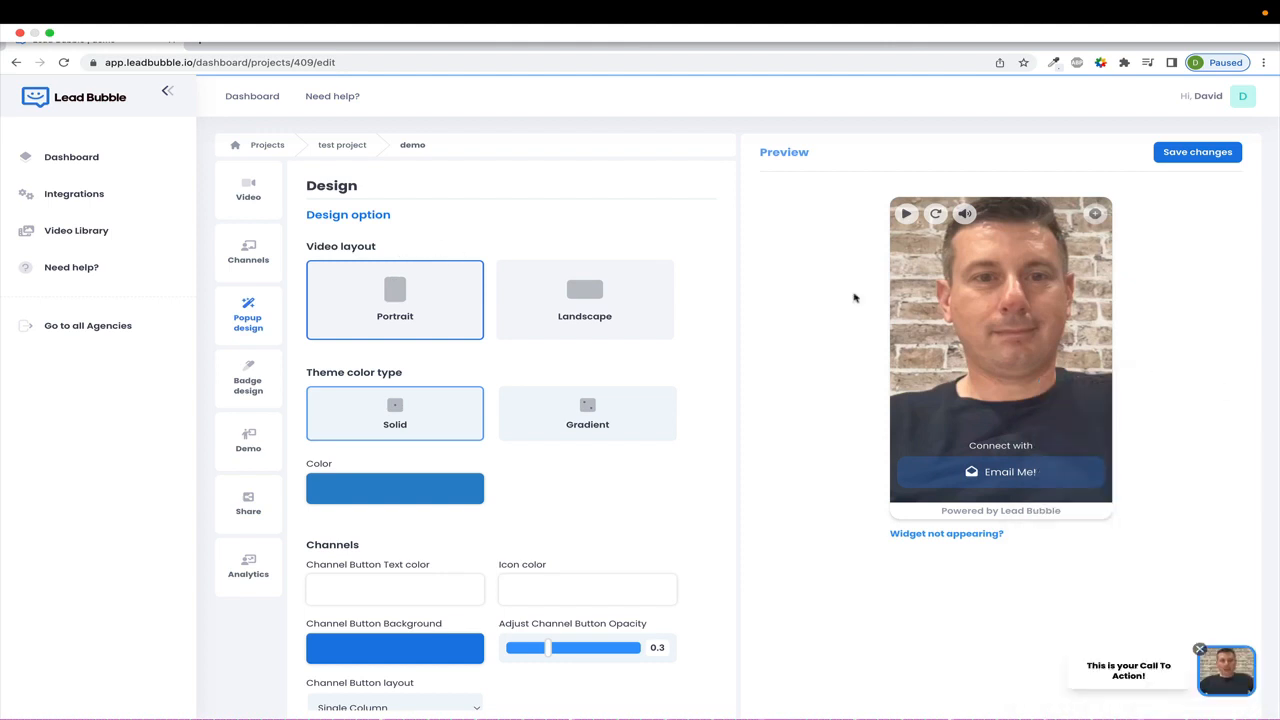
Step: Compare the Landscape and Portrait video layouts in the preview, ending on Portrait
{"action": "left_click", "coordinate": [604, 301]}
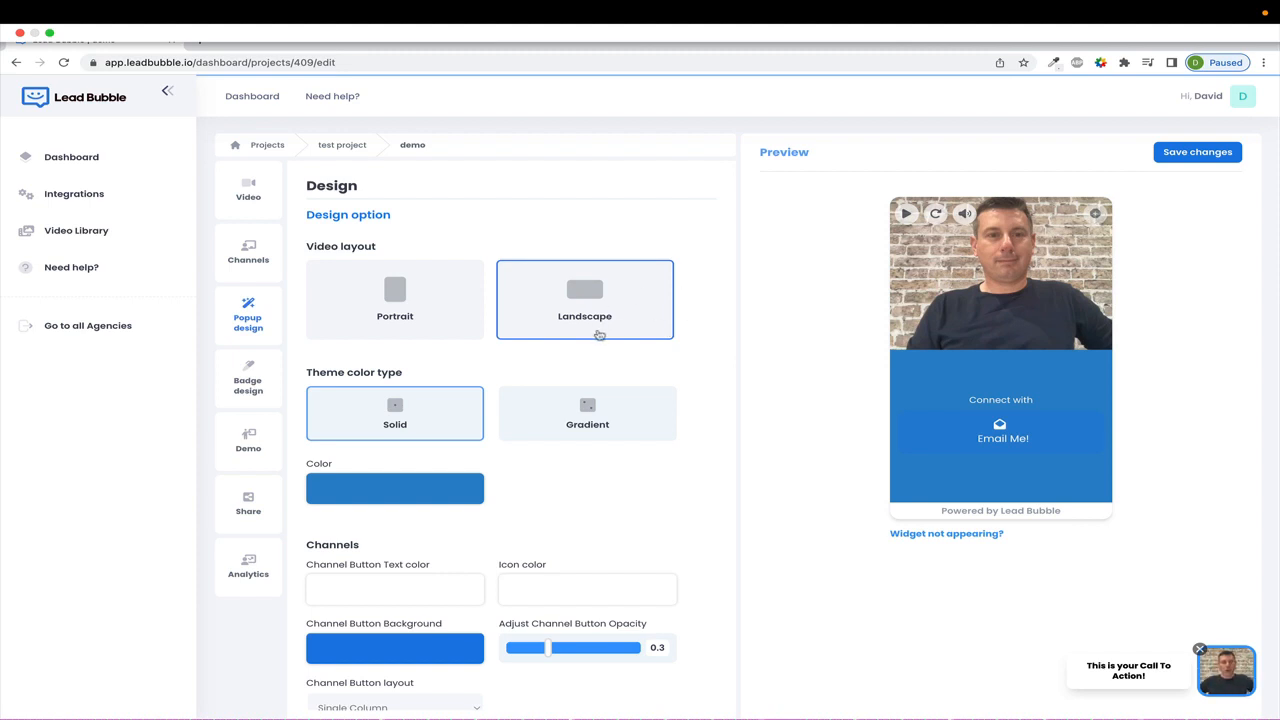
{"action": "left_click", "coordinate": [408, 318]}
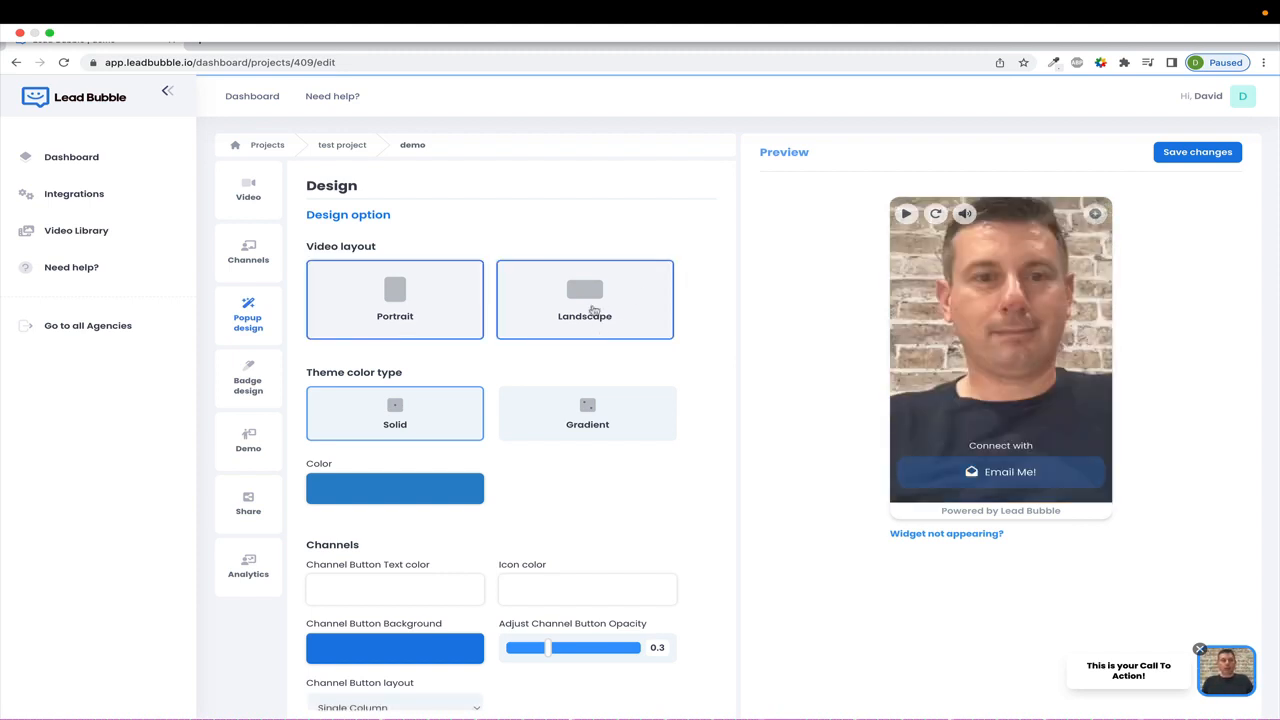
{"action": "left_click", "coordinate": [593, 310]}
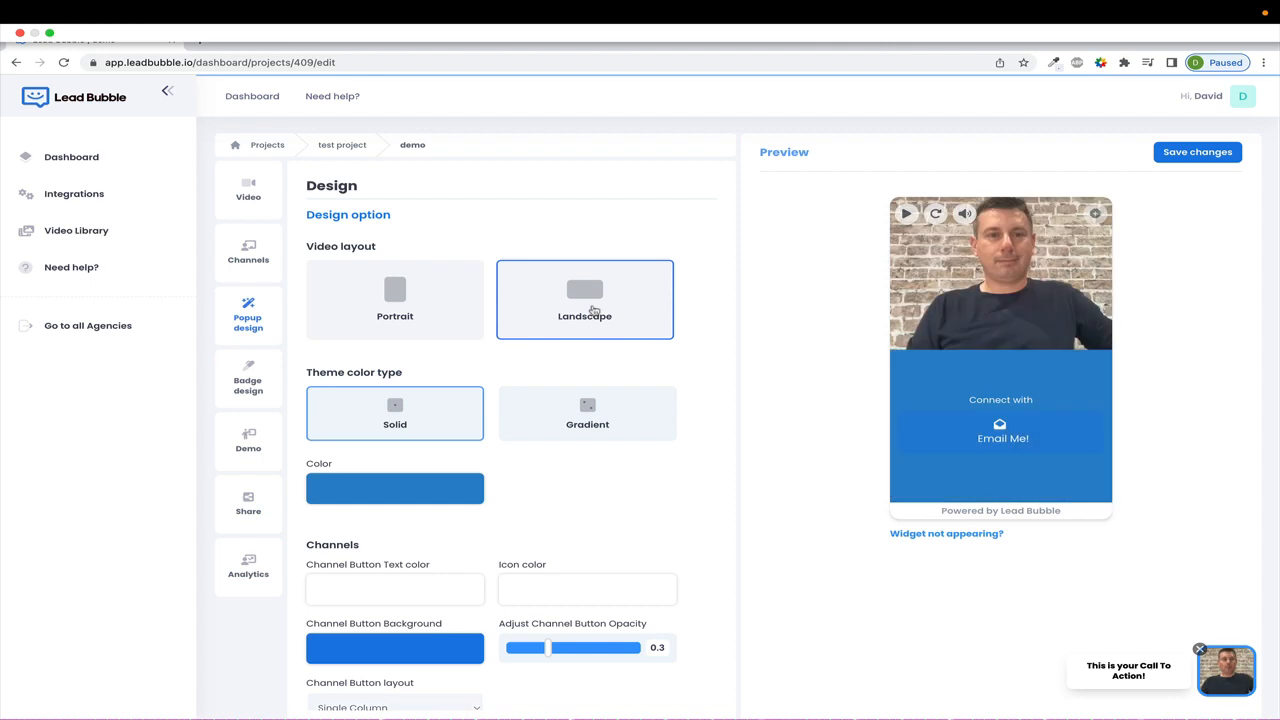
{"action": "left_click", "coordinate": [383, 285]}
Step: Set the solid theme color to black, save the changes, and check the email form in the preview
{"action": "scroll", "coordinate": [482, 334], "scroll_direction": "down", "scroll_amount": 1}
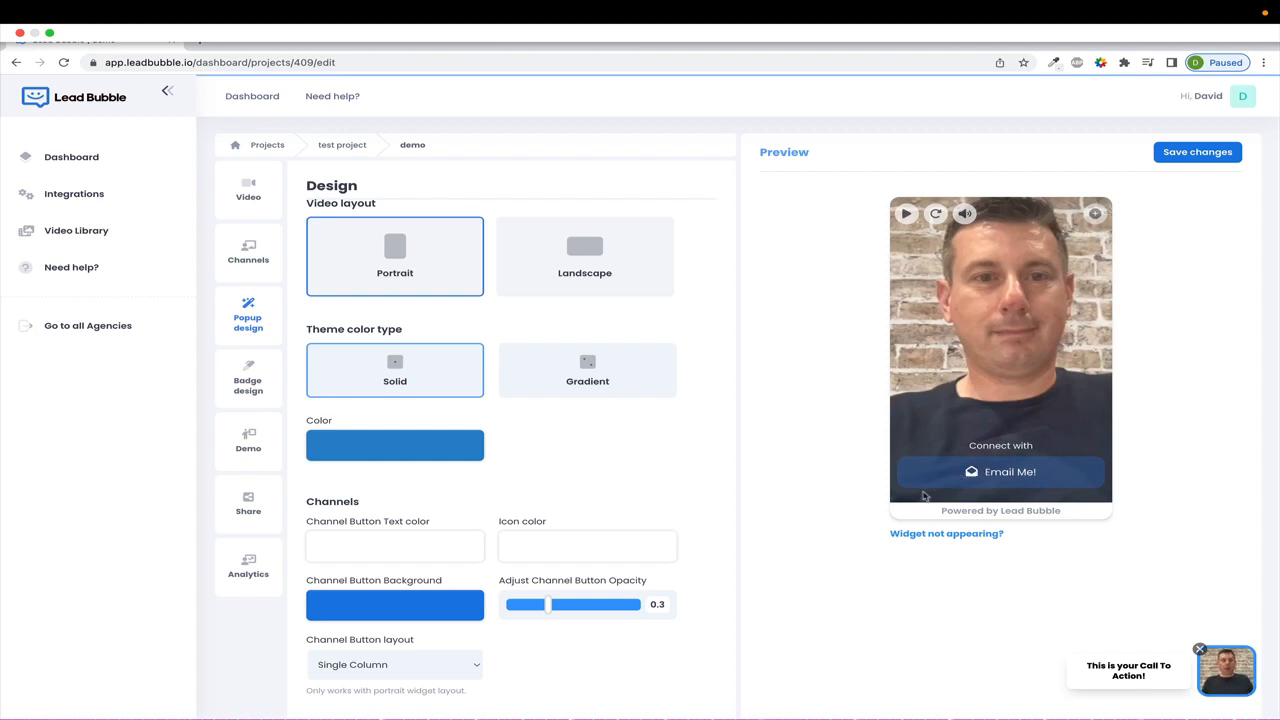
{"action": "left_click", "coordinate": [1030, 478]}
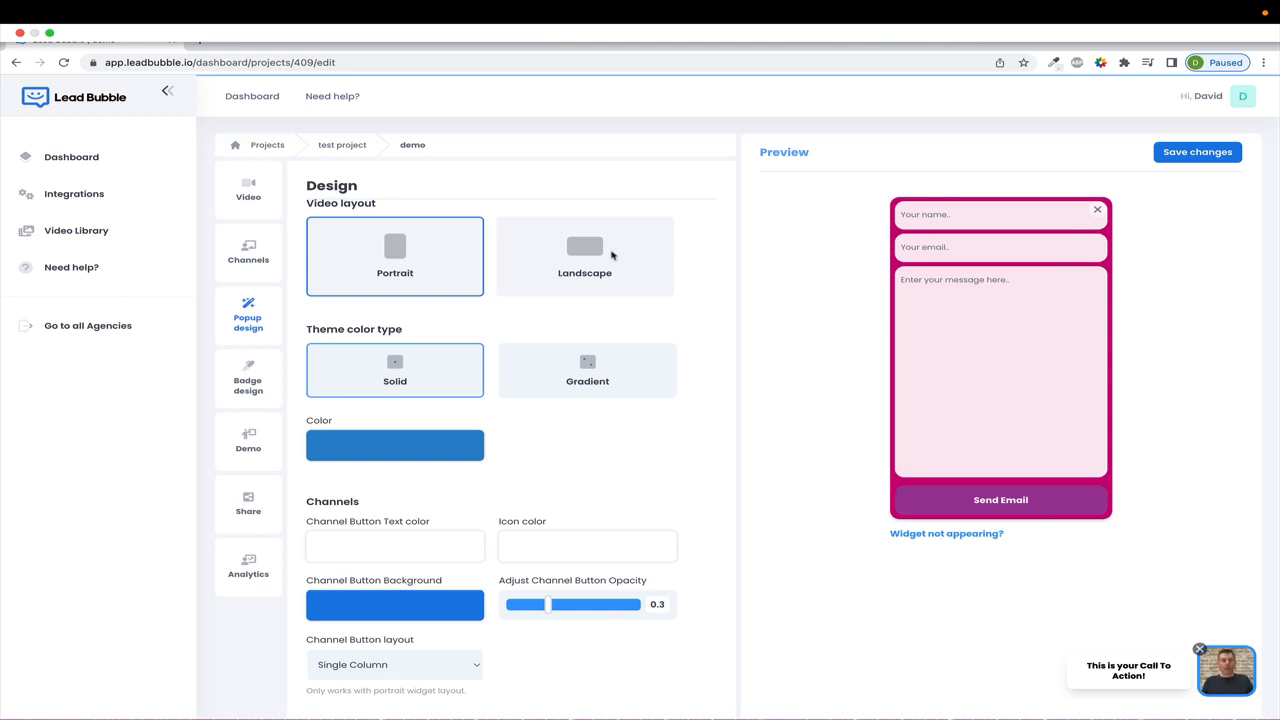
{"action": "left_click", "coordinate": [358, 452]}
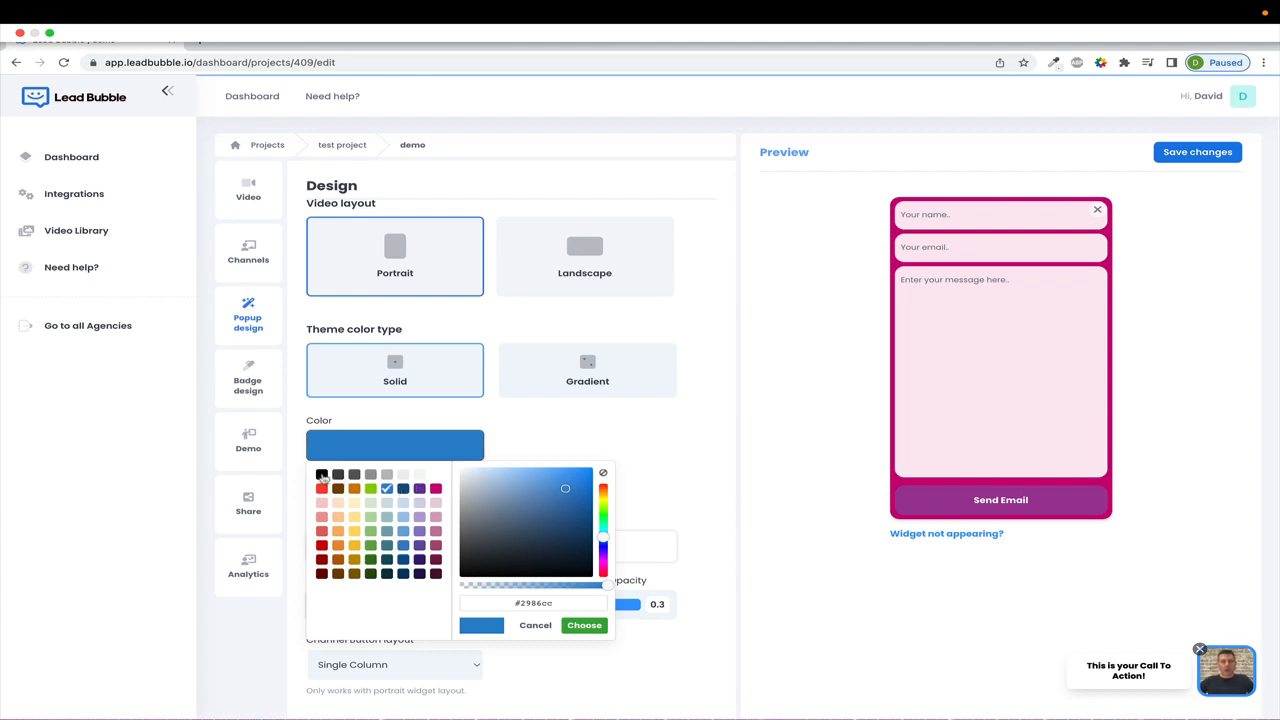
{"action": "left_click", "coordinate": [321, 478]}
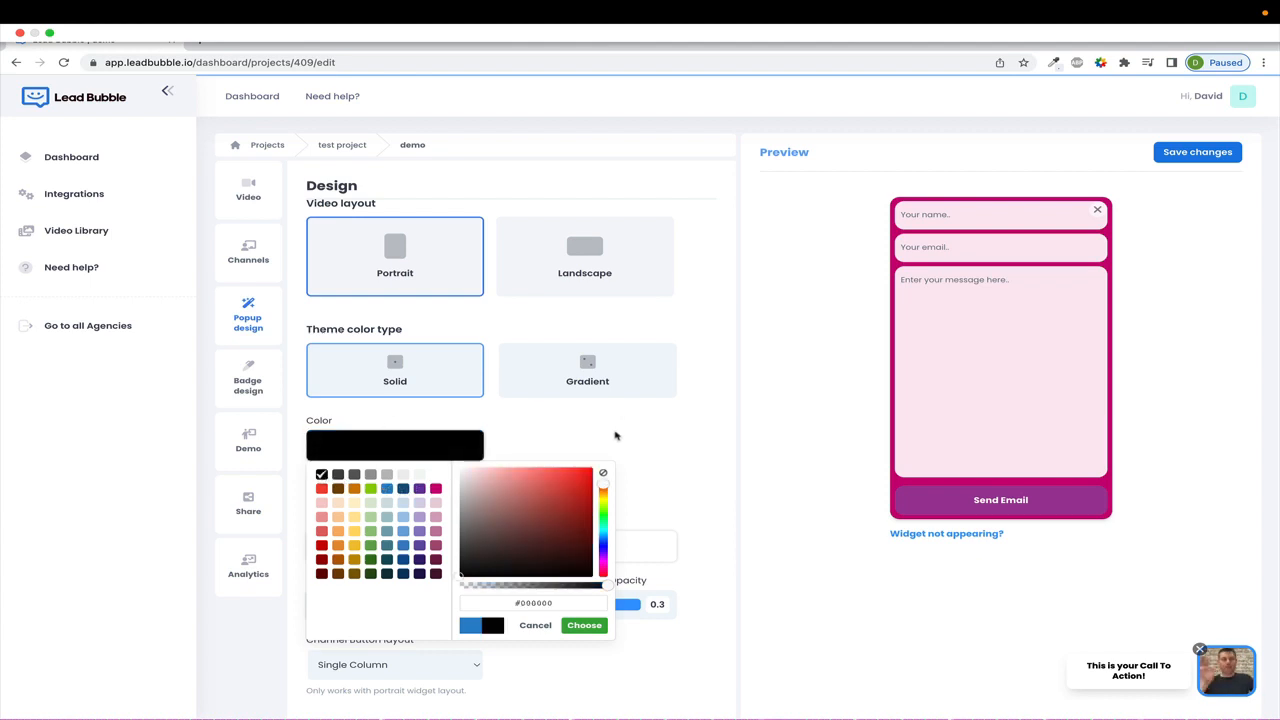
{"action": "left_click", "coordinate": [614, 437]}
{"action": "left_click", "coordinate": [1190, 155]}
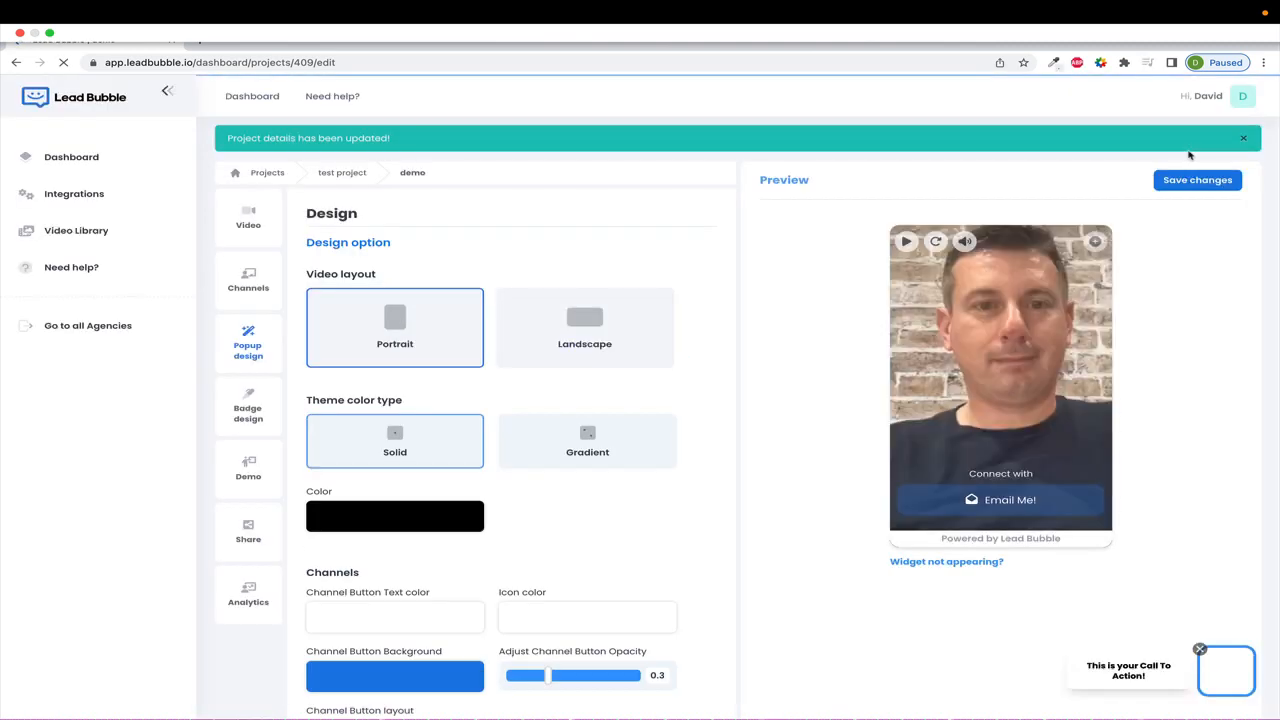
{"action": "left_click", "coordinate": [1032, 506]}
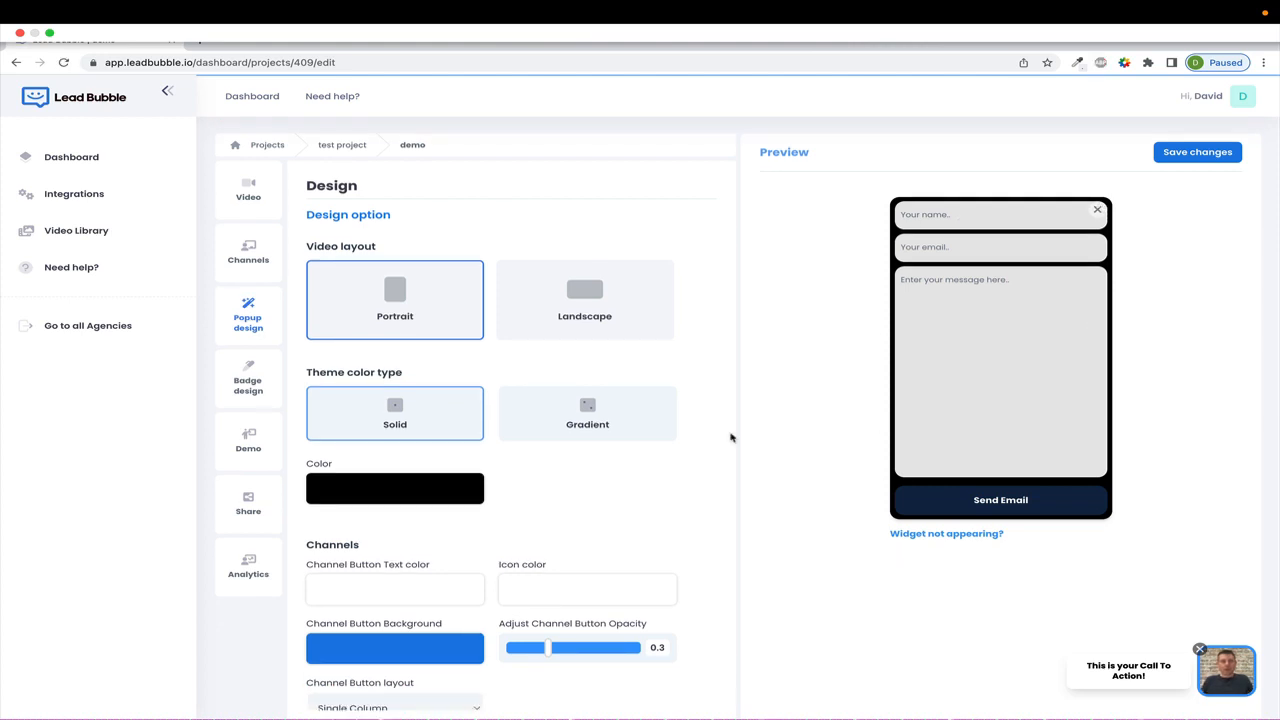
Step: Use a gradient theme with magenta as primary and purple as secondary color, and save the changes
{"action": "left_click", "coordinate": [603, 423]}
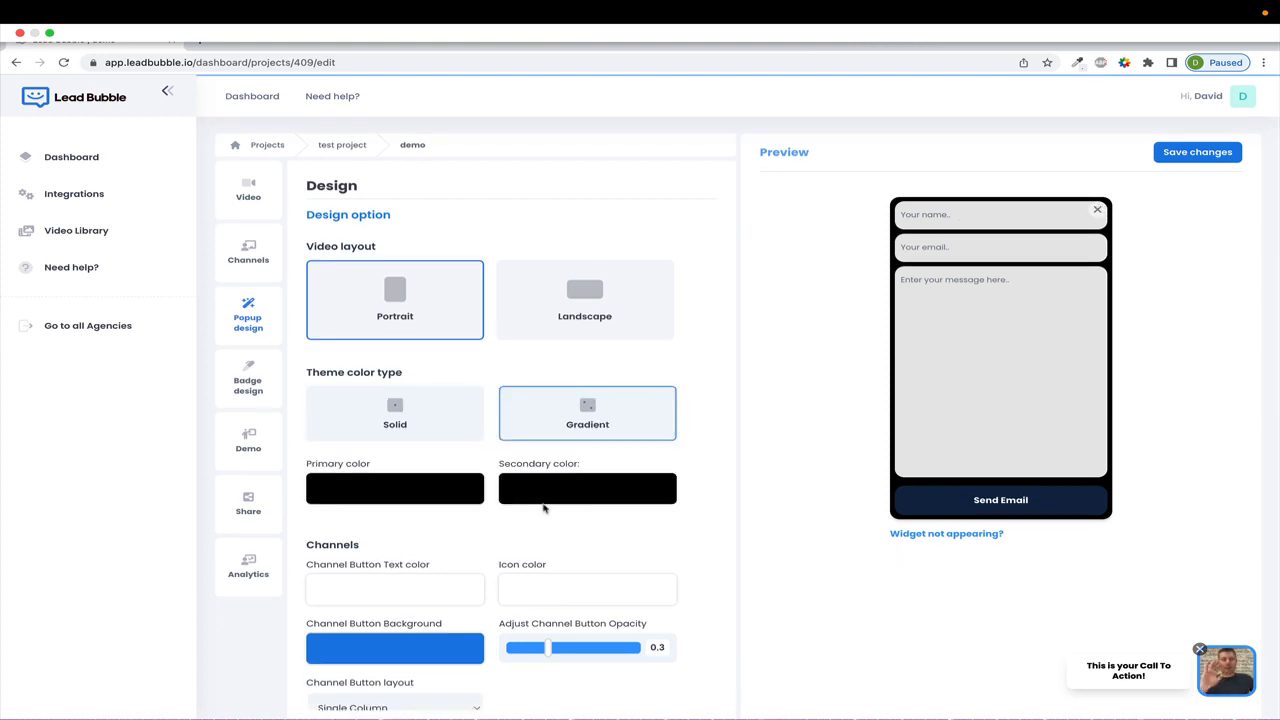
{"action": "left_click", "coordinate": [456, 493]}
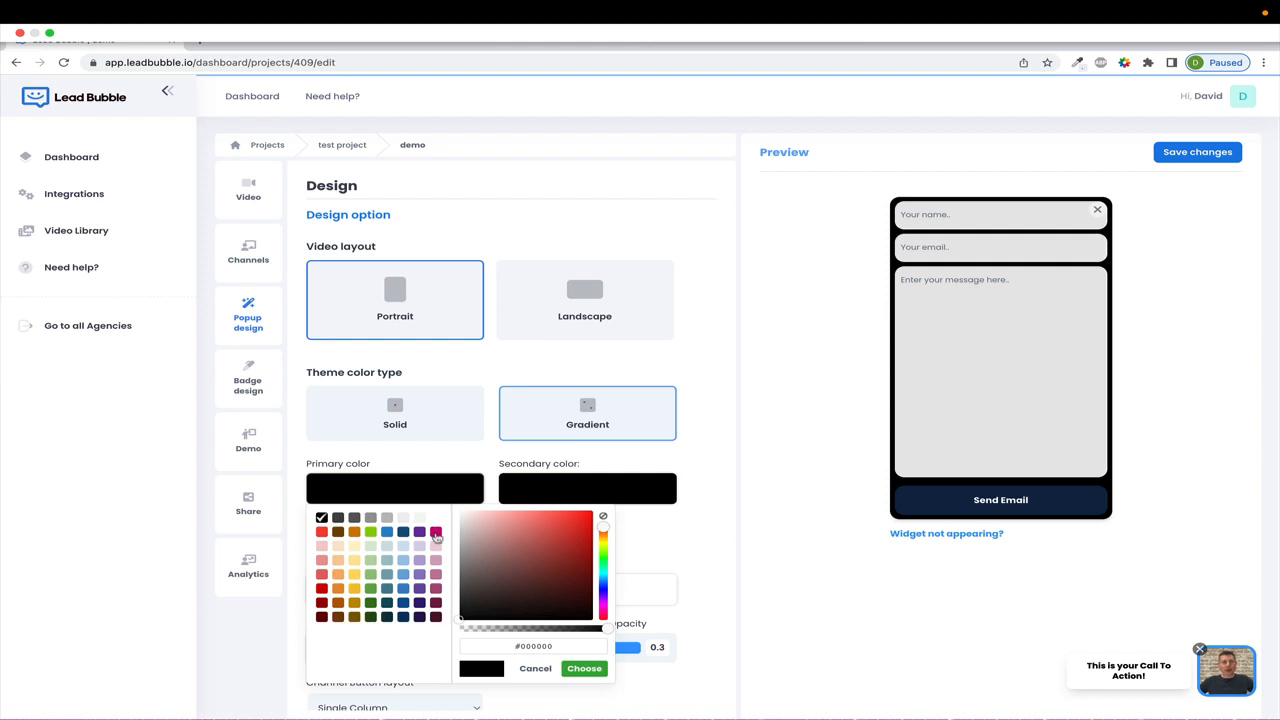
{"action": "left_click", "coordinate": [435, 531]}
{"action": "left_click", "coordinate": [592, 480]}
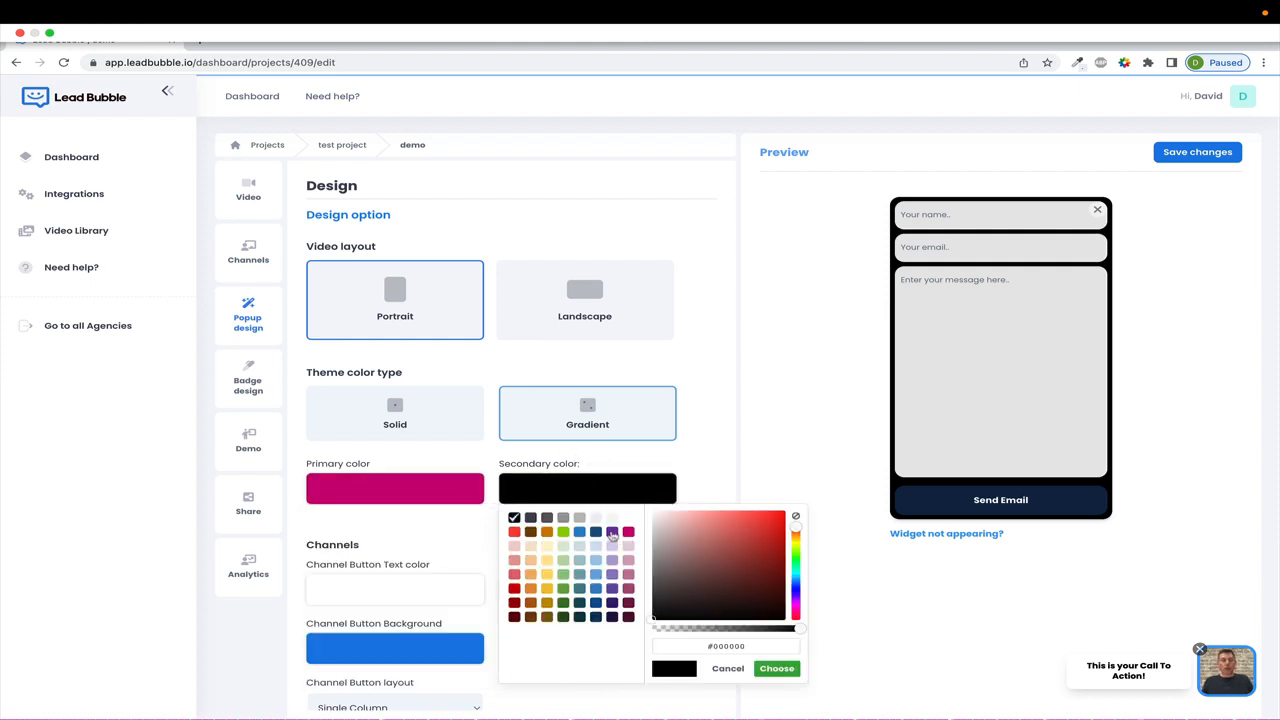
{"action": "left_click", "coordinate": [613, 534]}
{"action": "left_click", "coordinate": [719, 448]}
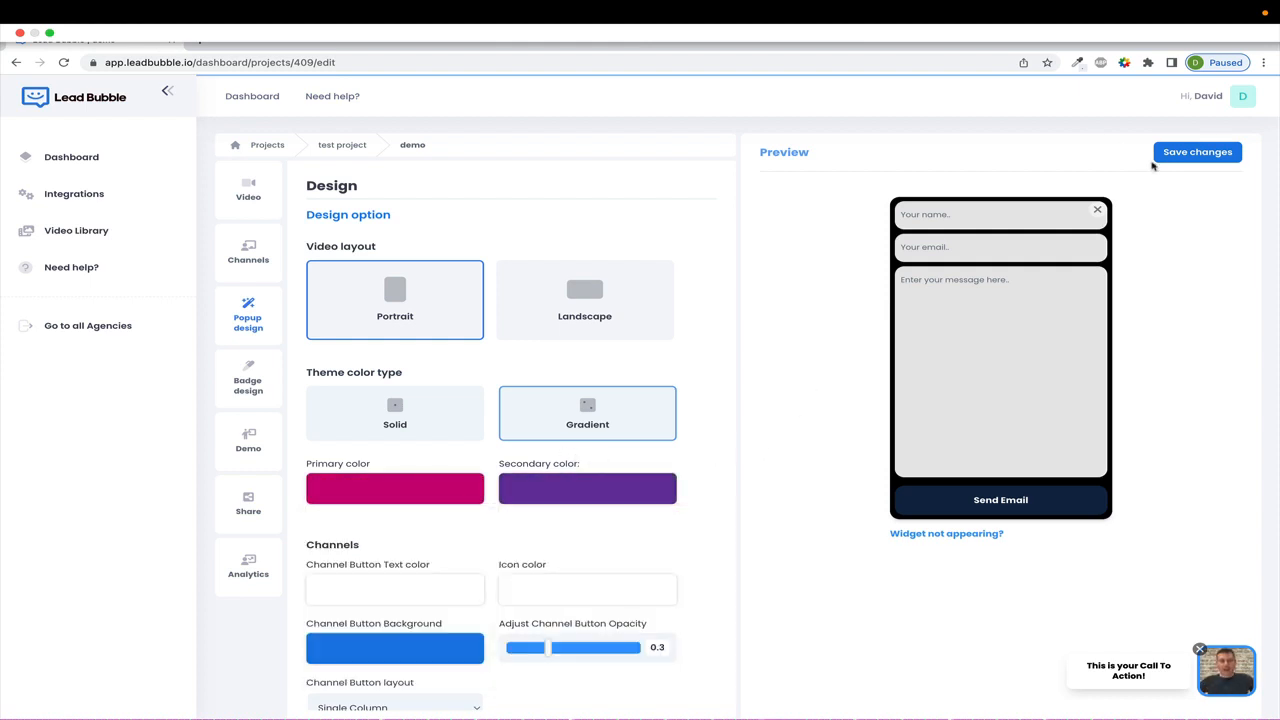
{"action": "left_click", "coordinate": [1178, 156]}
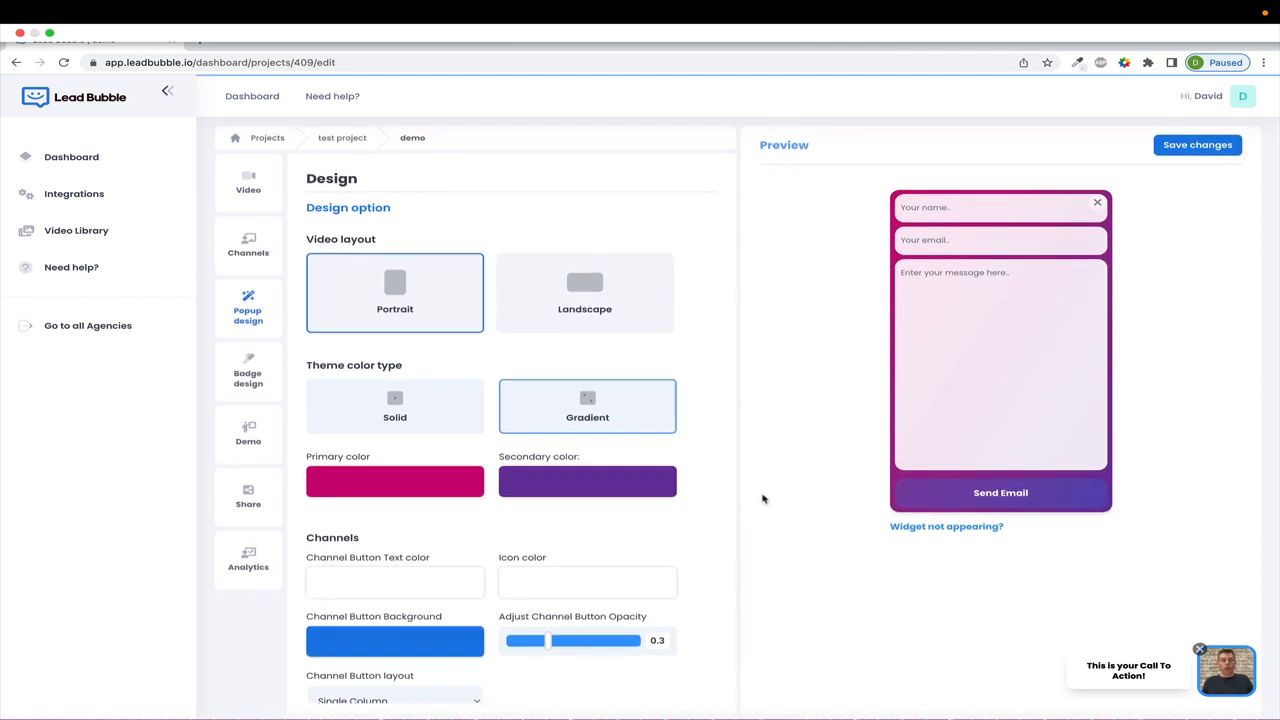
Step: Close the email form in the preview and set the channel button text color to light gray
{"action": "scroll", "coordinate": [318, 550], "scroll_direction": "down", "scroll_amount": 5}
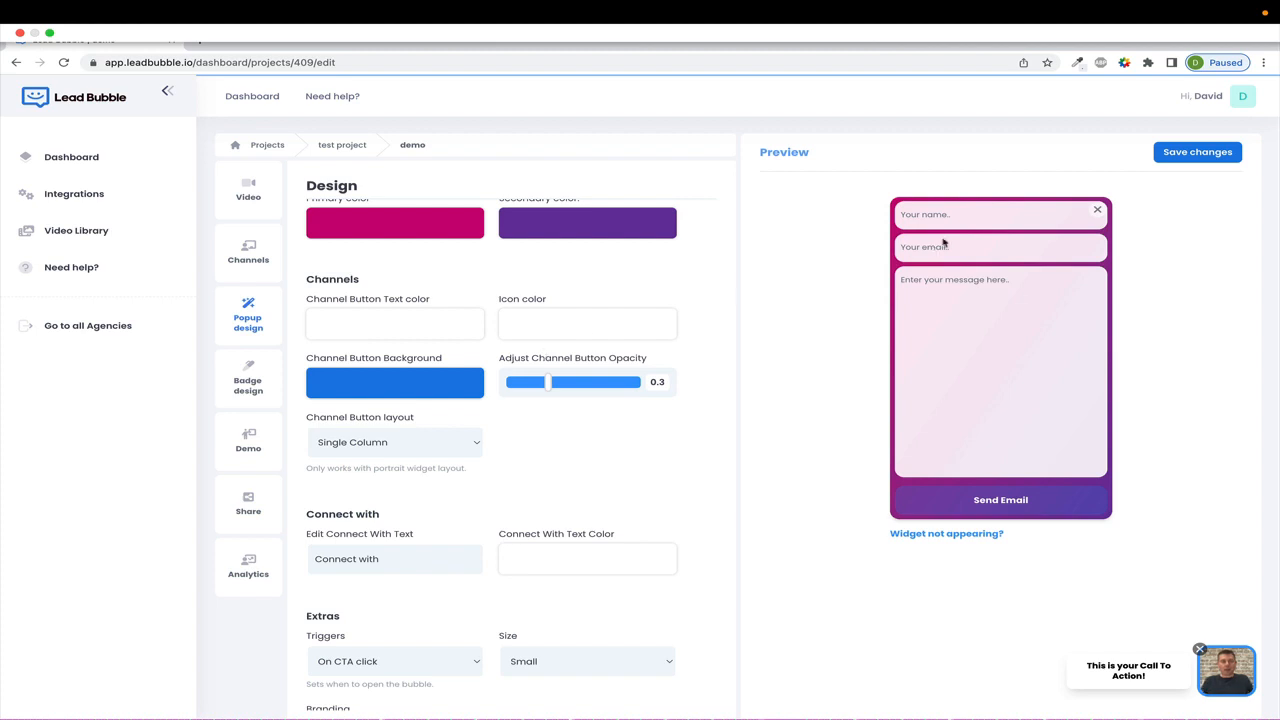
{"action": "left_click", "coordinate": [1099, 209]}
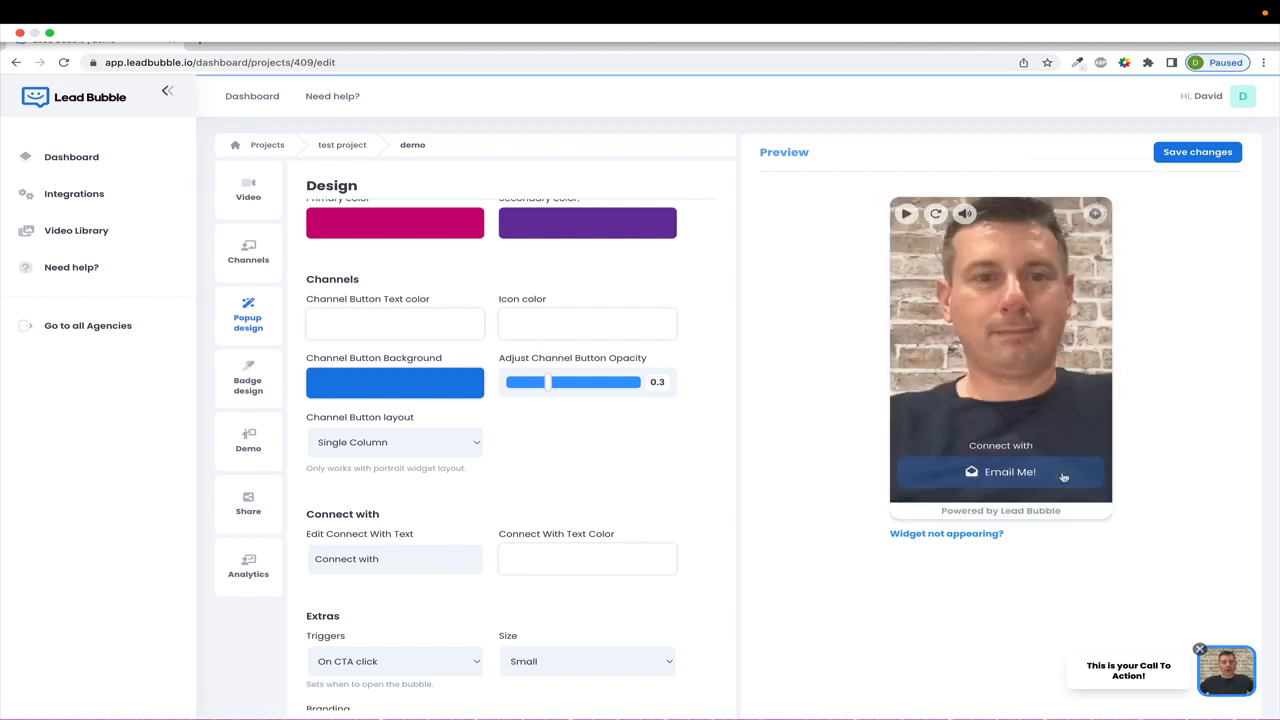
{"action": "left_click", "coordinate": [385, 328]}
{"action": "left_click", "coordinate": [388, 354]}
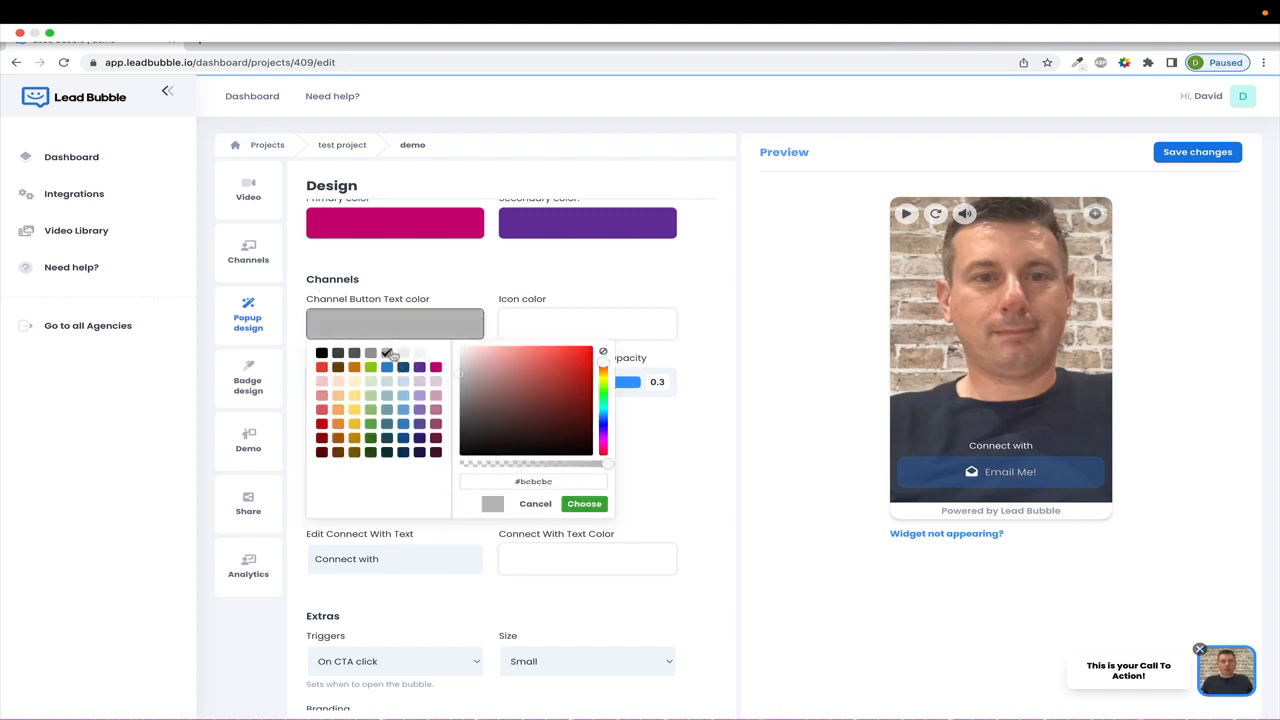
{"action": "left_click", "coordinate": [545, 278]}
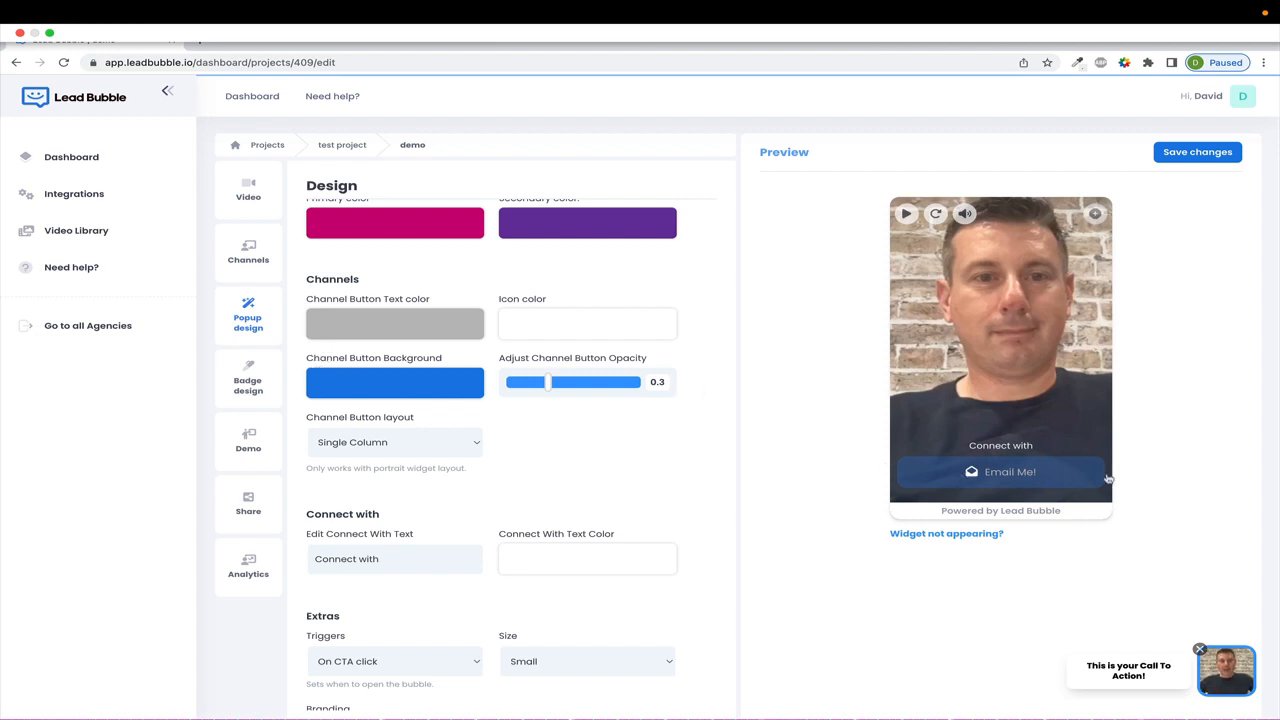
Step: Set the channel button background to magenta (#c90076) and its opacity to 0.85
{"action": "left_click", "coordinate": [370, 396]}
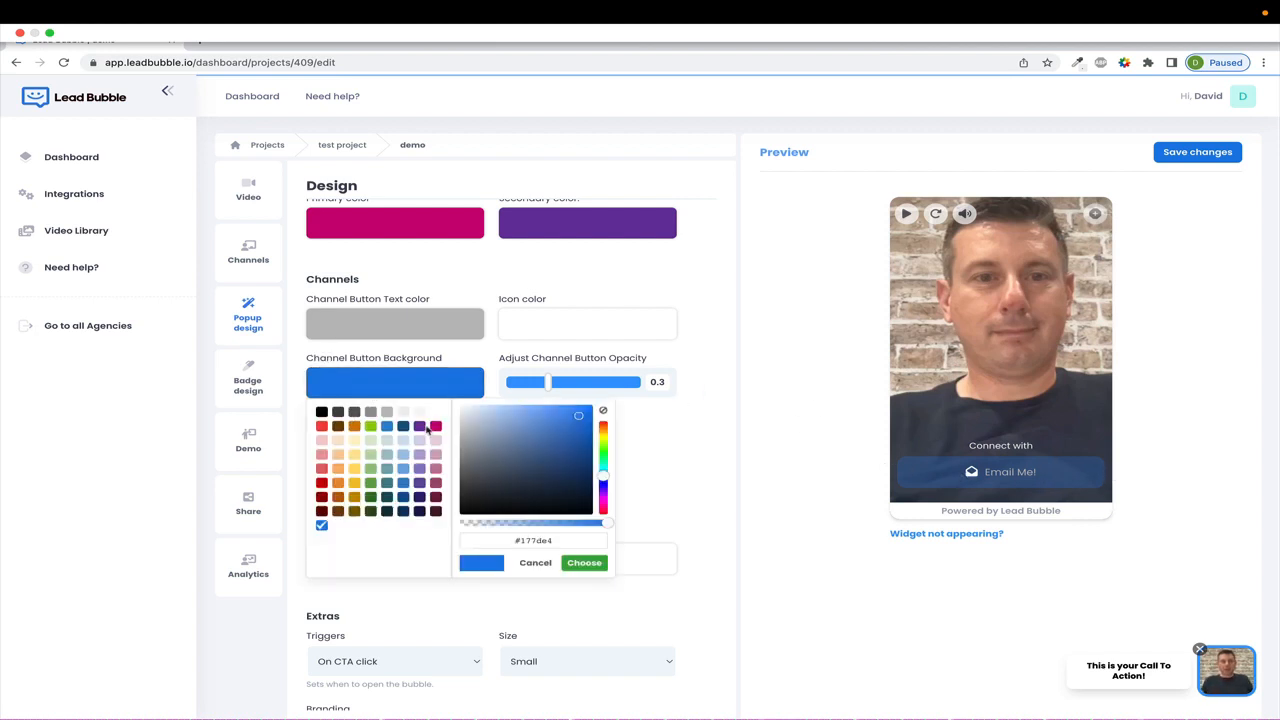
{"action": "left_click", "coordinate": [436, 427]}
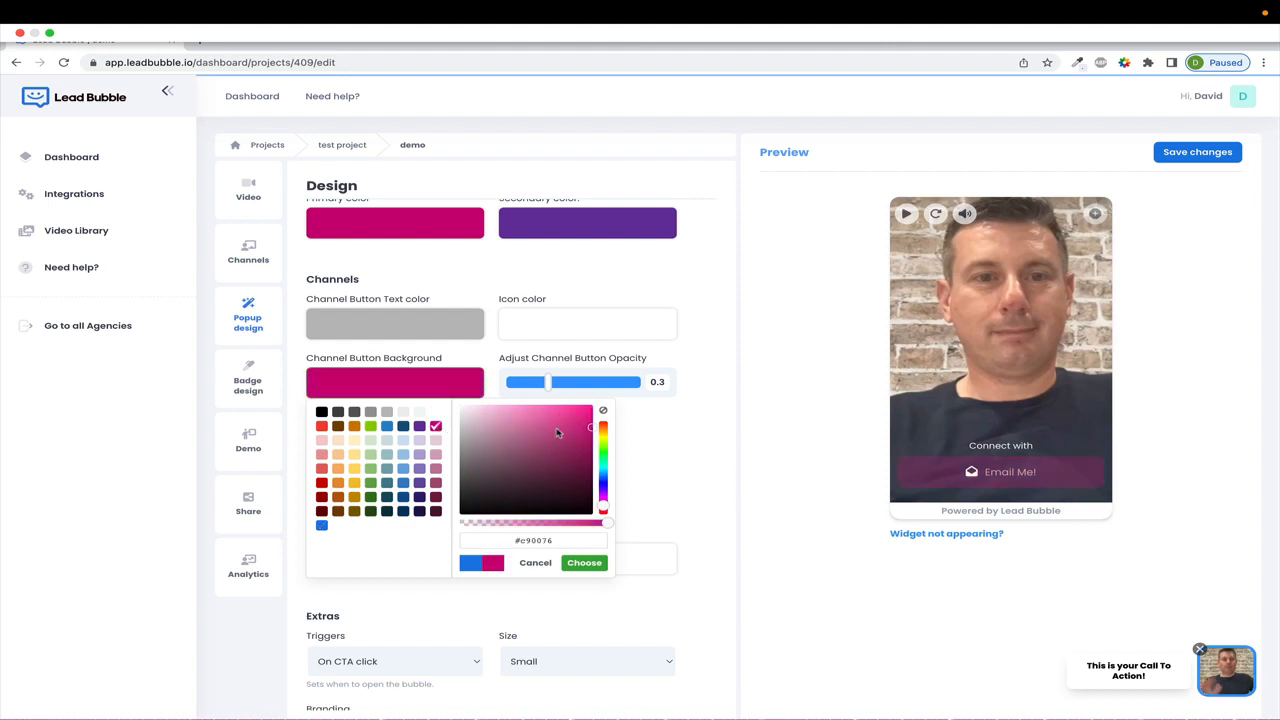
{"action": "left_click", "coordinate": [703, 447]}
{"action": "left_click_drag", "start_coordinate": [550, 385], "coordinate": [618, 386]}
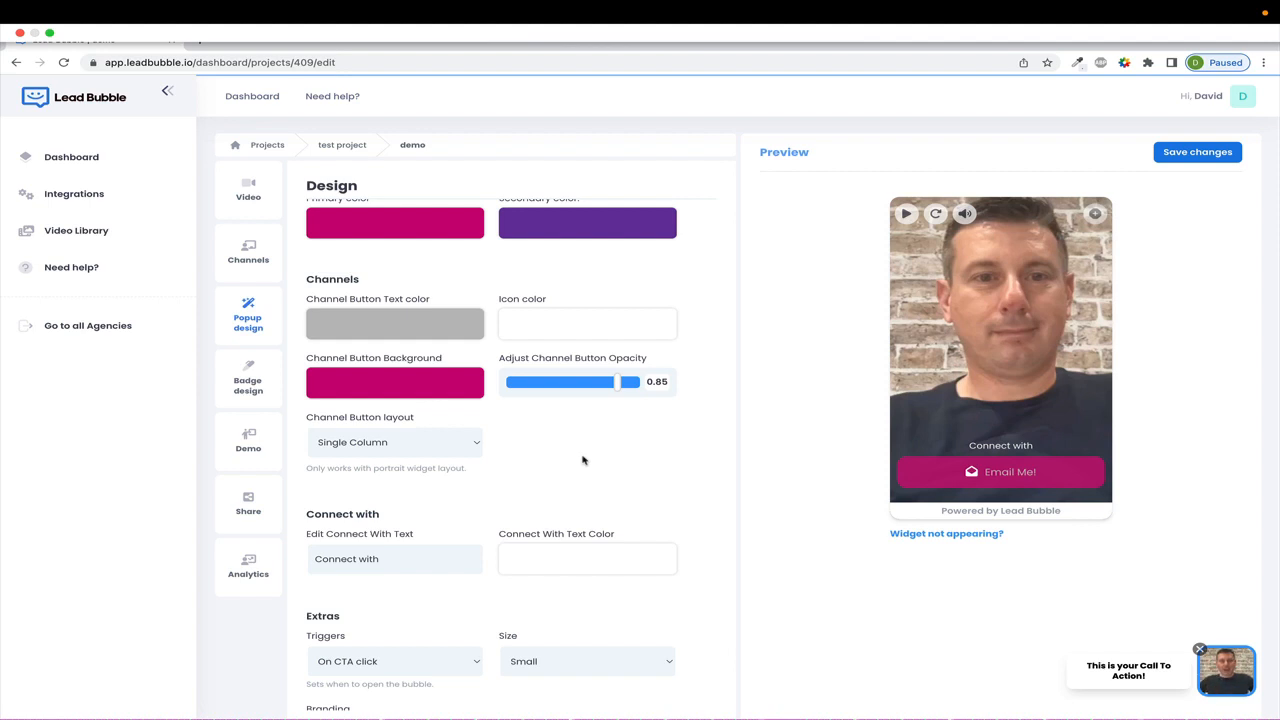
Step: Try the Multi Column channel button layout and return it to Single Column
{"action": "scroll", "coordinate": [583, 460], "scroll_direction": "down", "scroll_amount": 1}
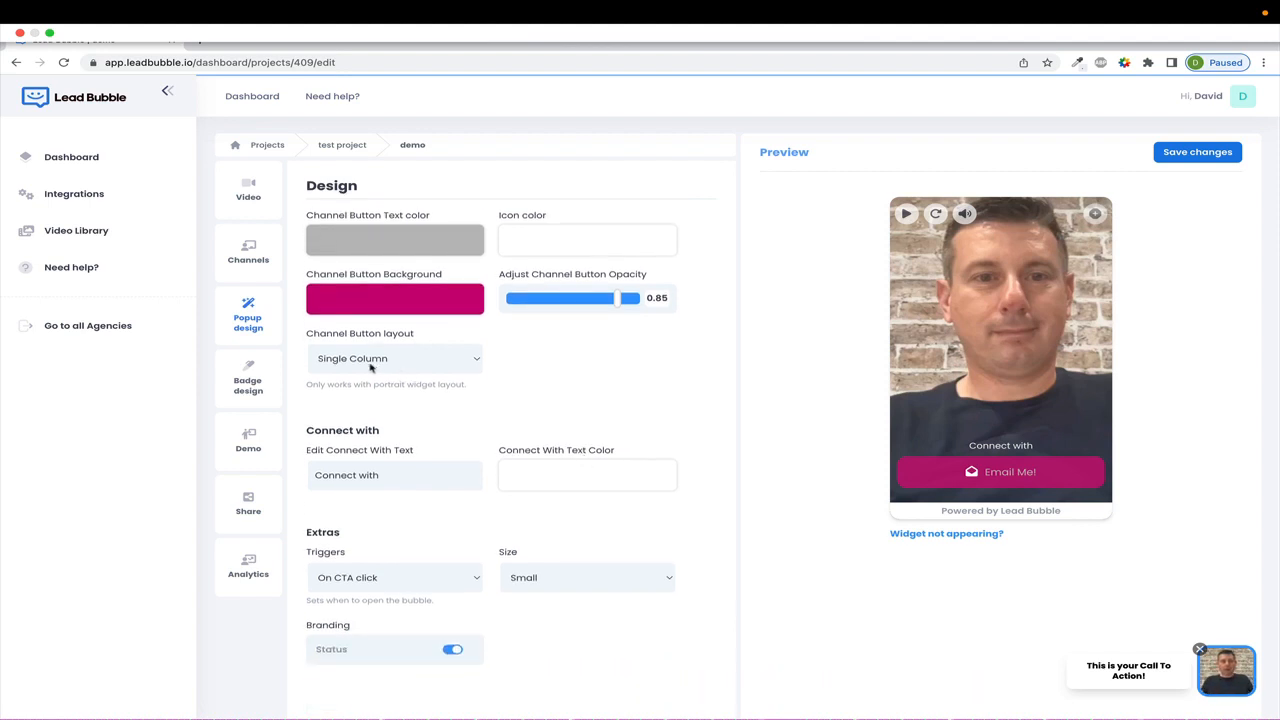
{"action": "left_click", "coordinate": [422, 358]}
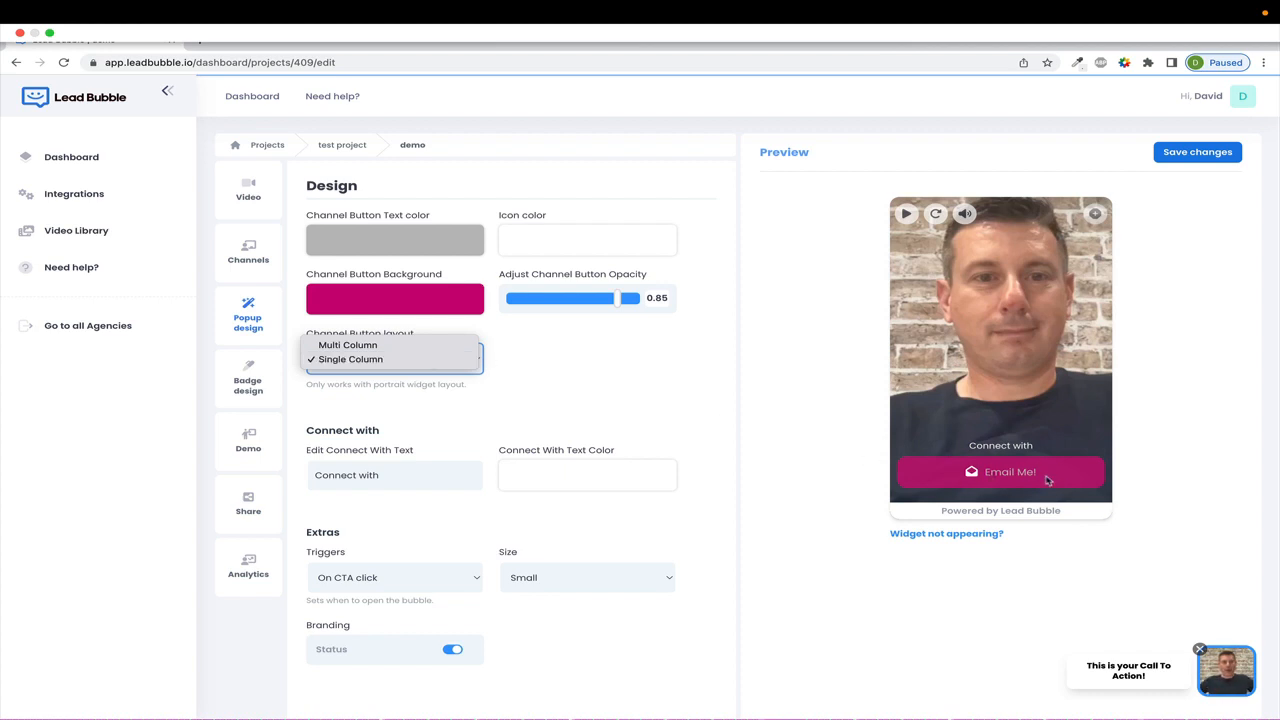
{"action": "left_click", "coordinate": [366, 345]}
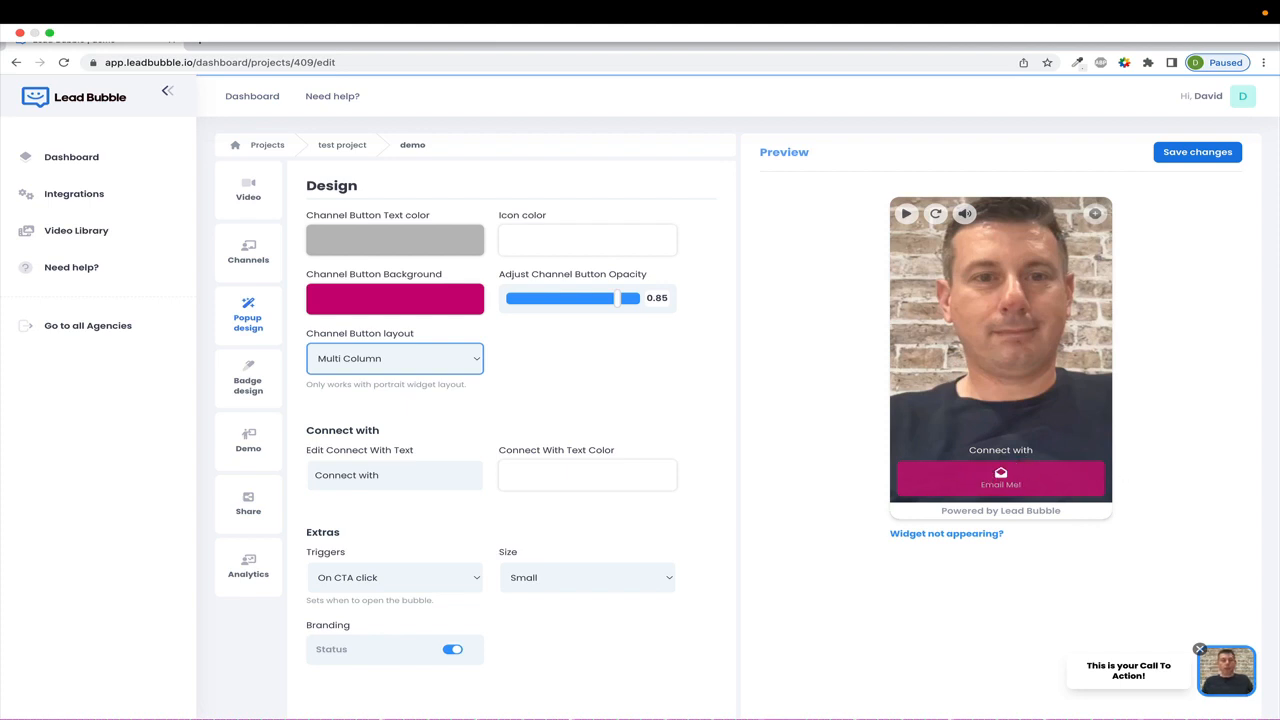
{"action": "left_click", "coordinate": [432, 368]}
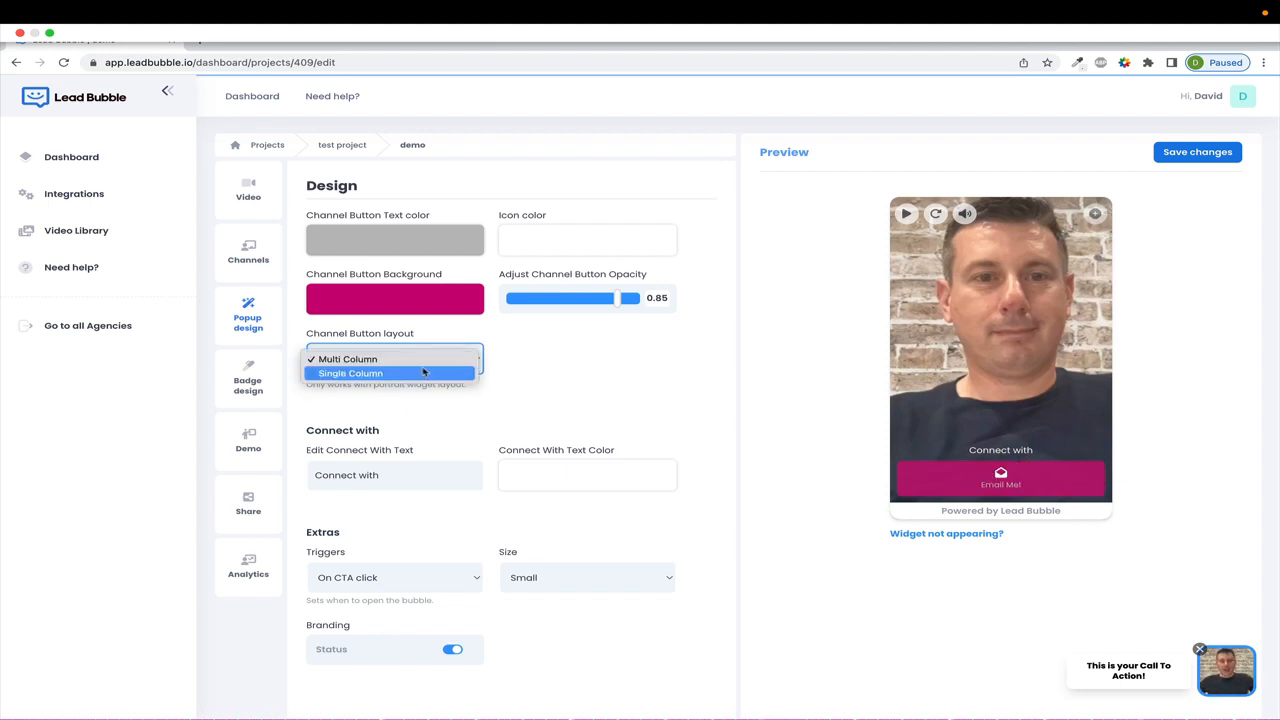
{"action": "left_click", "coordinate": [416, 376]}
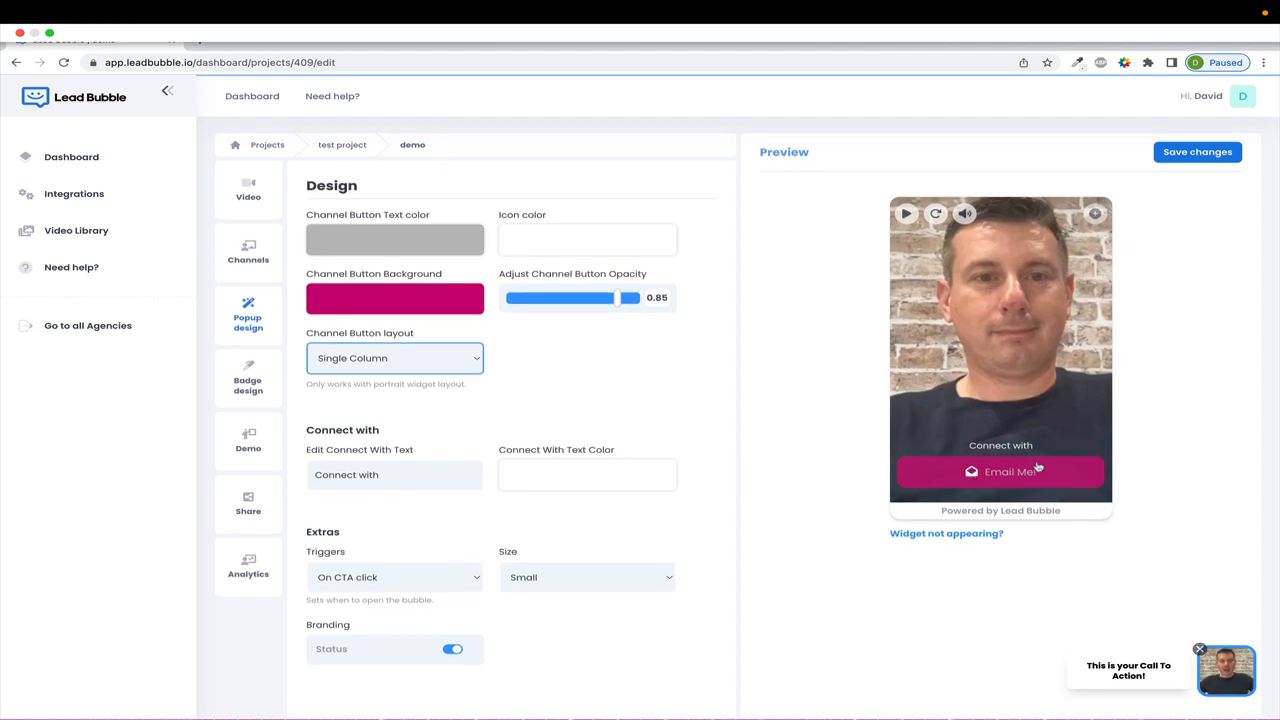
Step: Change the Connect With text to "Connect With Me!" and view its text color options
{"action": "left_click_drag", "start_coordinate": [1037, 448], "coordinate": [962, 446]}
{"action": "left_click", "coordinate": [956, 454]}
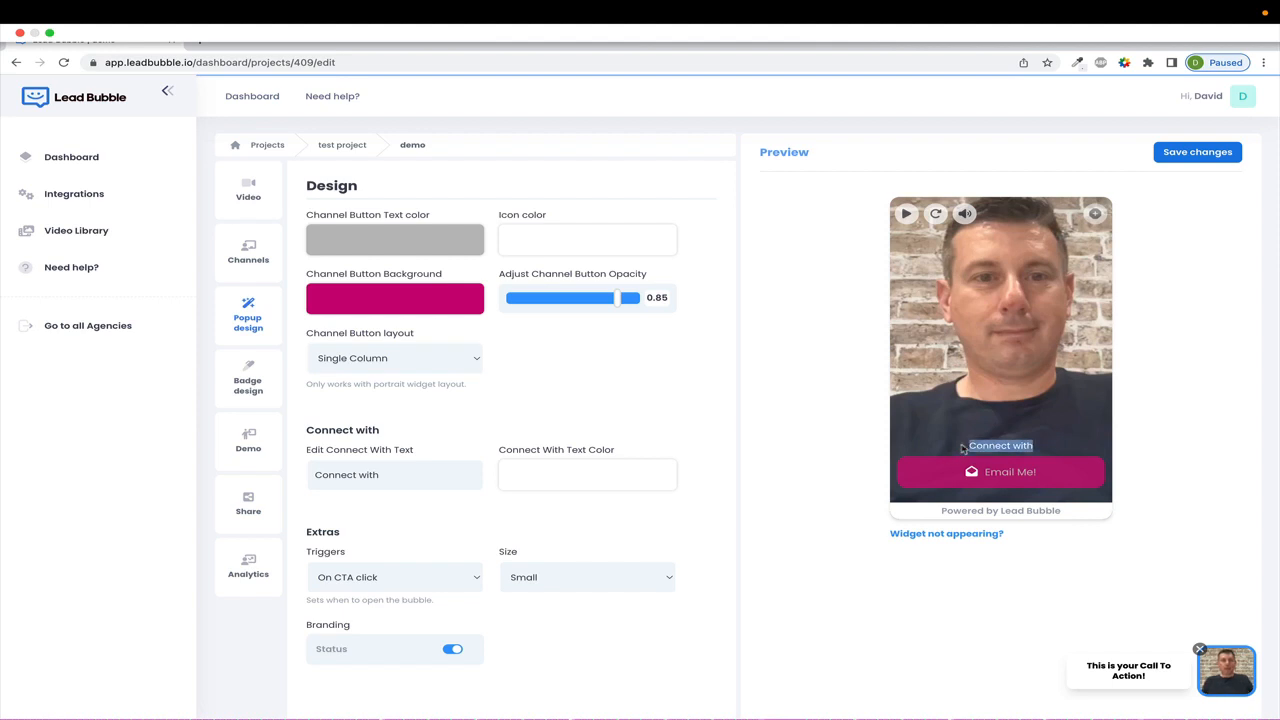
{"action": "triple_click", "coordinate": [371, 474]}
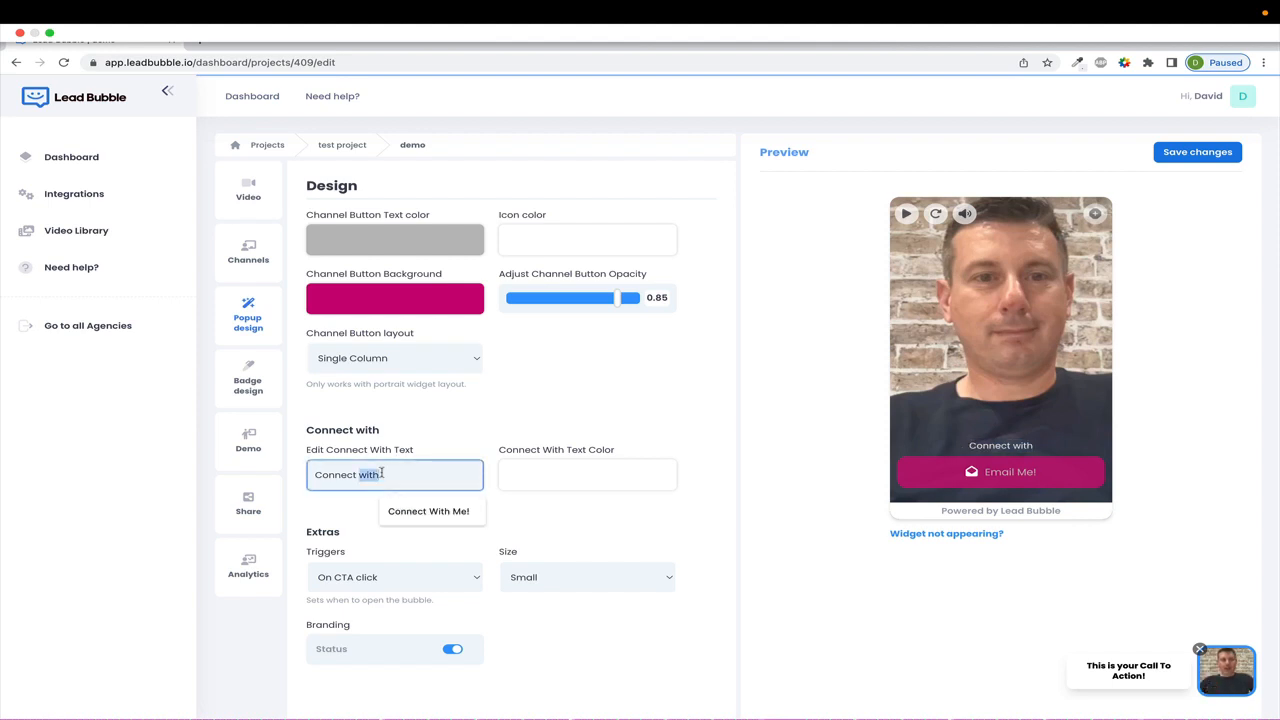
{"action": "left_click", "coordinate": [426, 510]}
{"action": "left_click", "coordinate": [578, 482]}
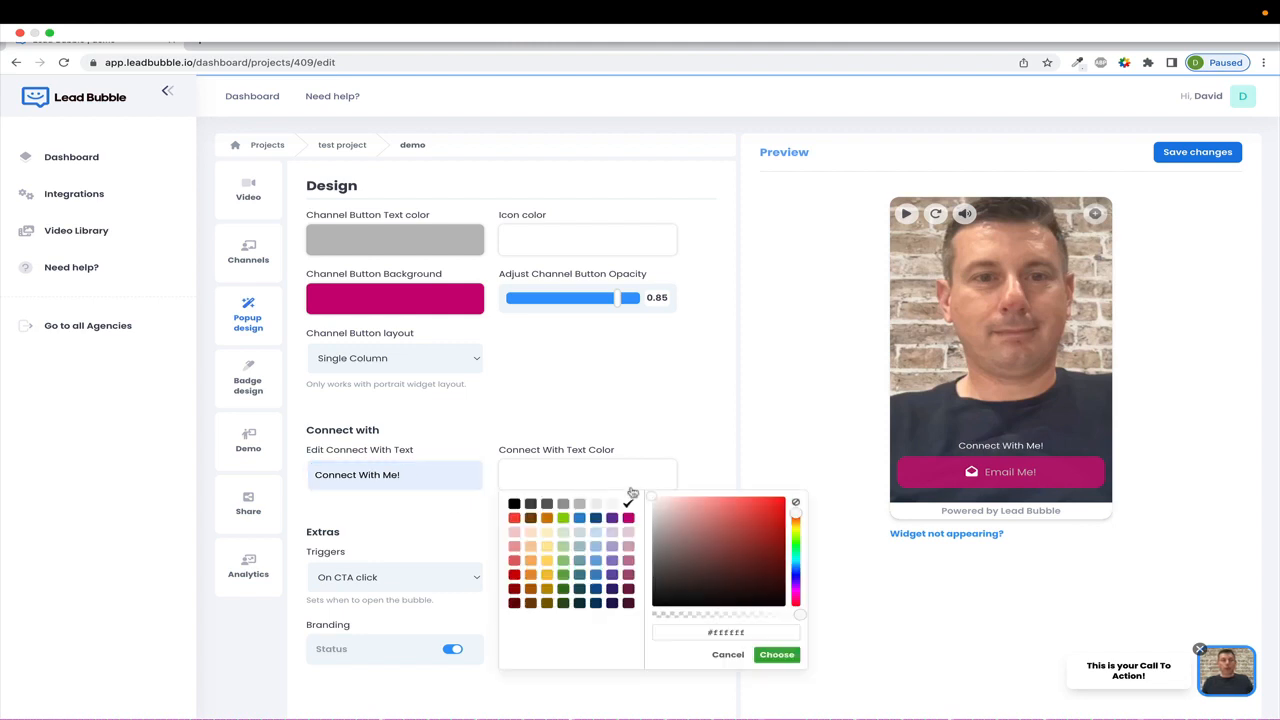
{"action": "left_click", "coordinate": [617, 379]}
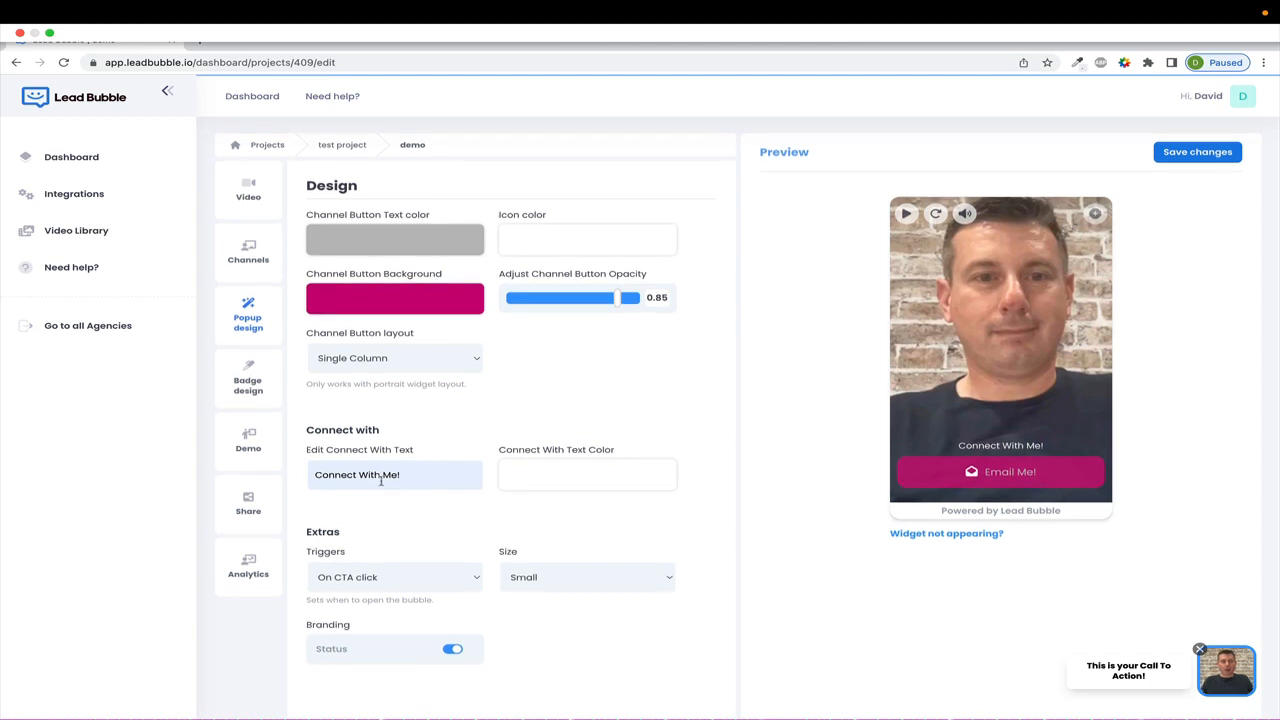
Step: Review the widget's trigger options, keeping On CTA click, and test opening and closing the popup from its call-to-action bubble
{"action": "left_click", "coordinate": [366, 585]}
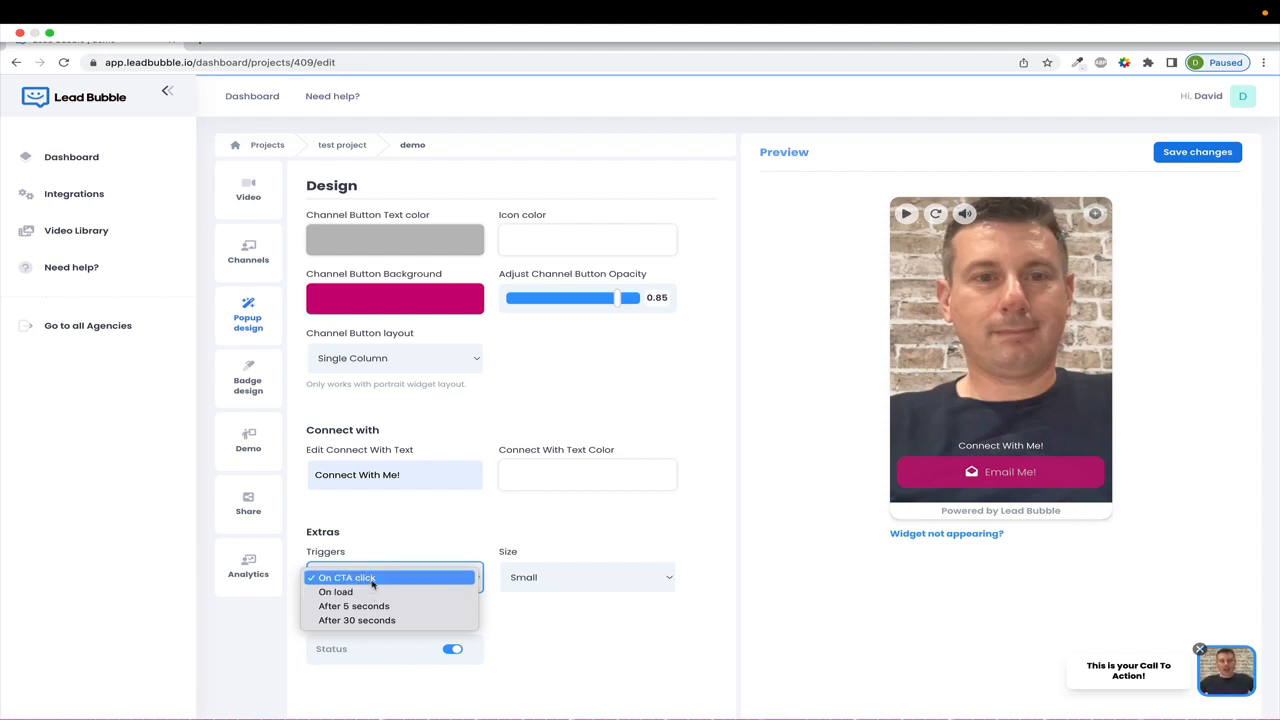
{"action": "left_click", "coordinate": [415, 544]}
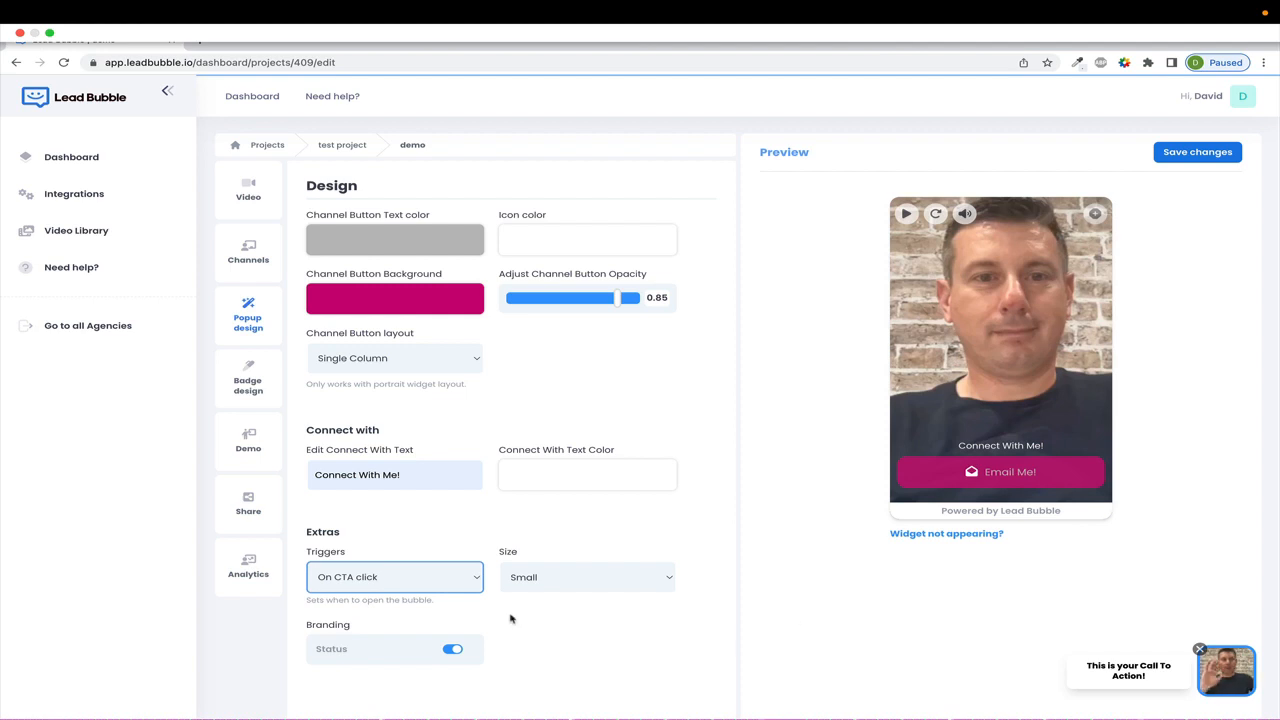
{"action": "left_click", "coordinate": [406, 584]}
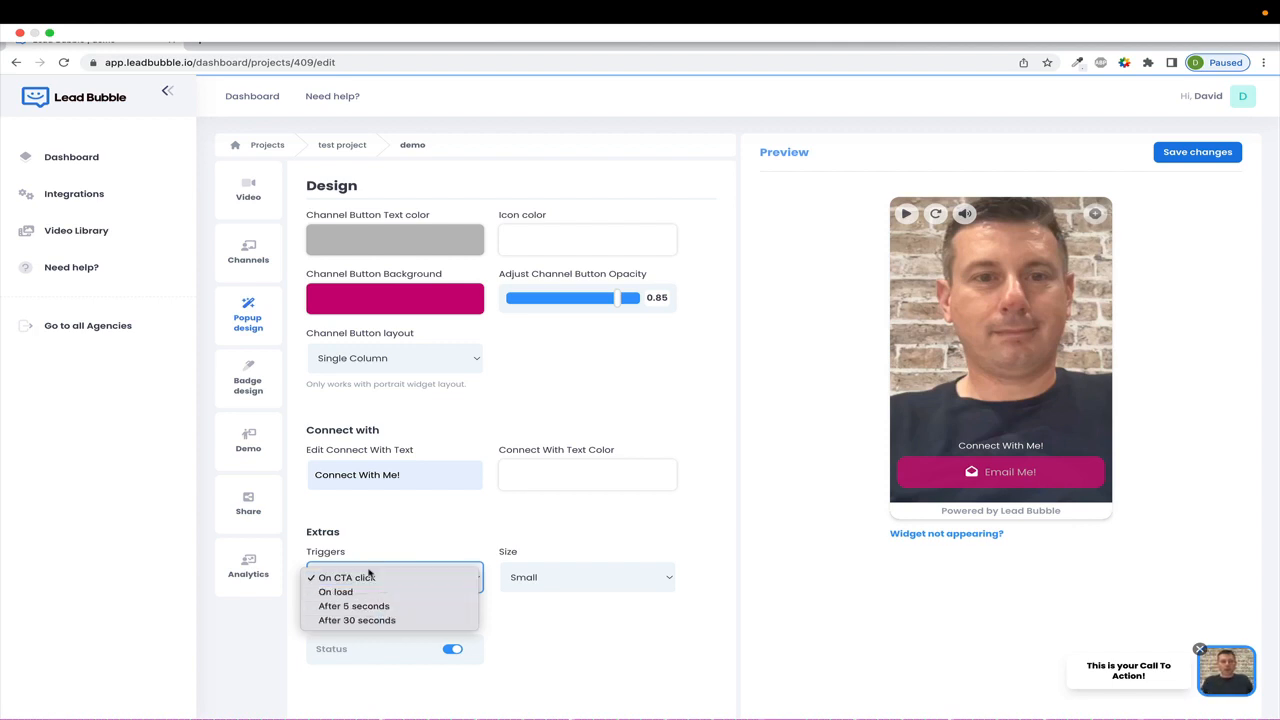
{"action": "left_click", "coordinate": [369, 577]}
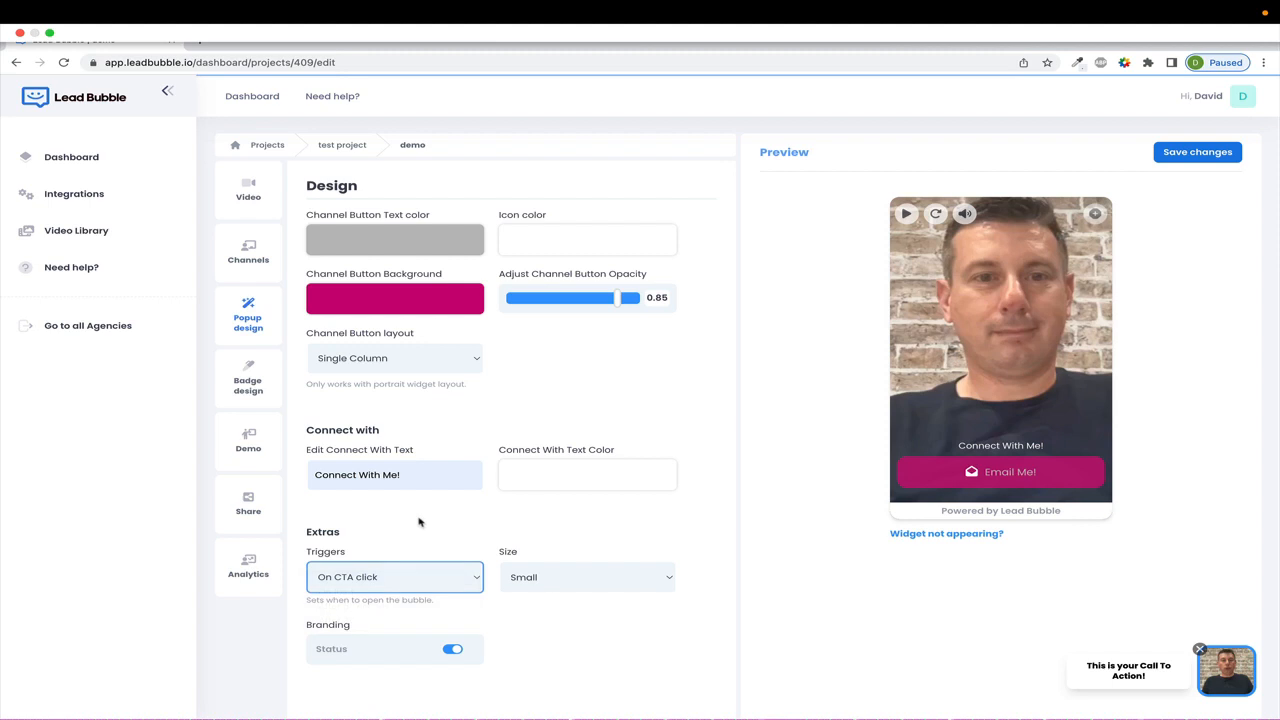
{"action": "left_click", "coordinate": [1232, 677]}
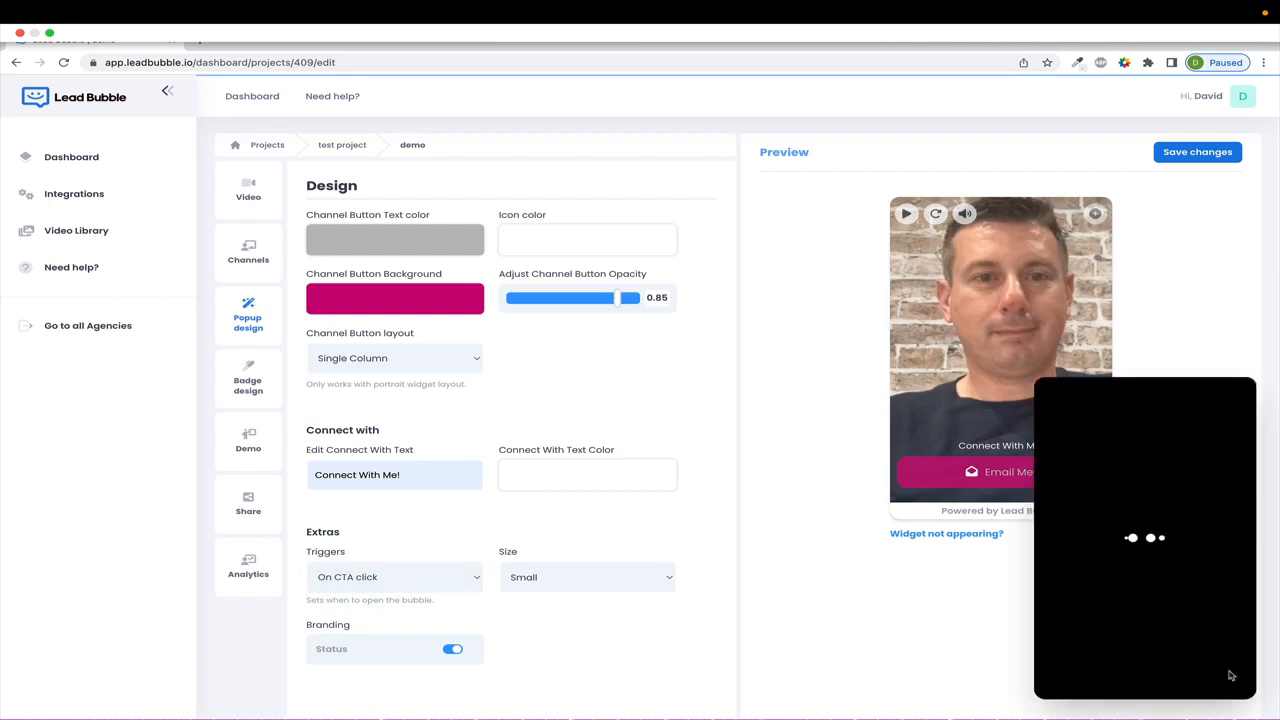
{"action": "left_click", "coordinate": [1236, 394]}
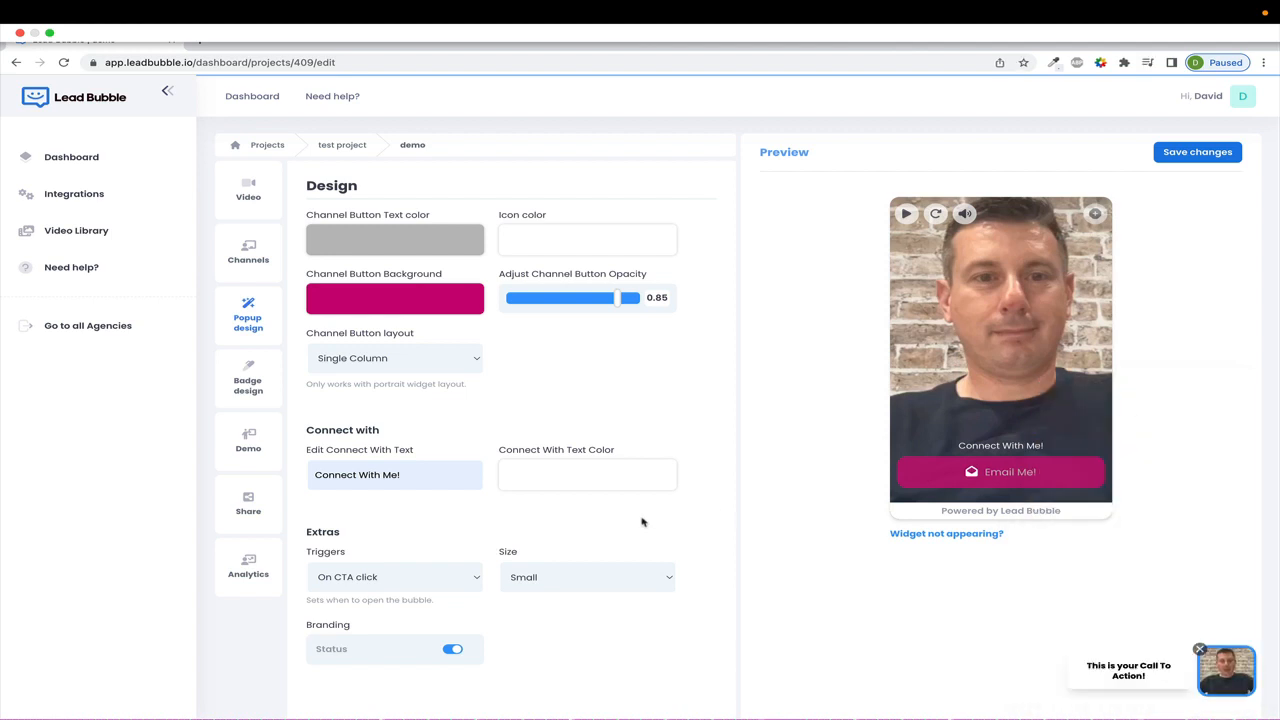
Step: Set the widget size to Large and save the popup design changes
{"action": "left_click", "coordinate": [549, 580]}
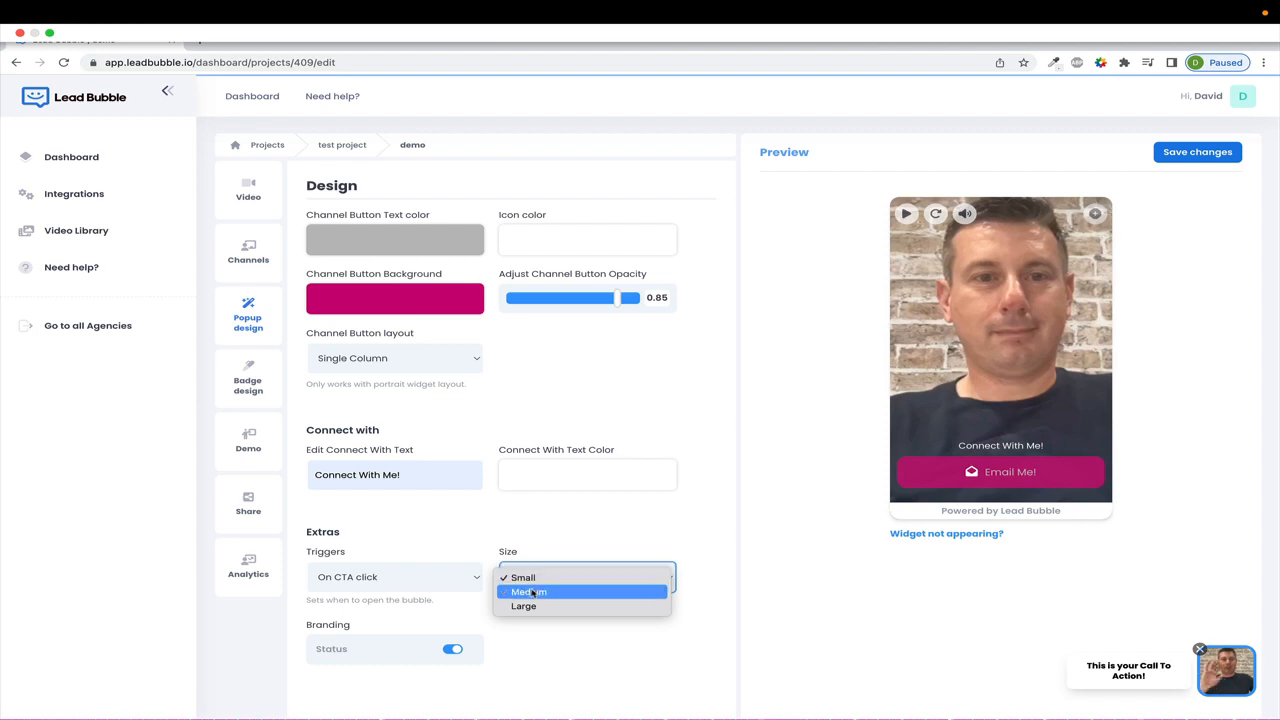
{"action": "left_click", "coordinate": [530, 606]}
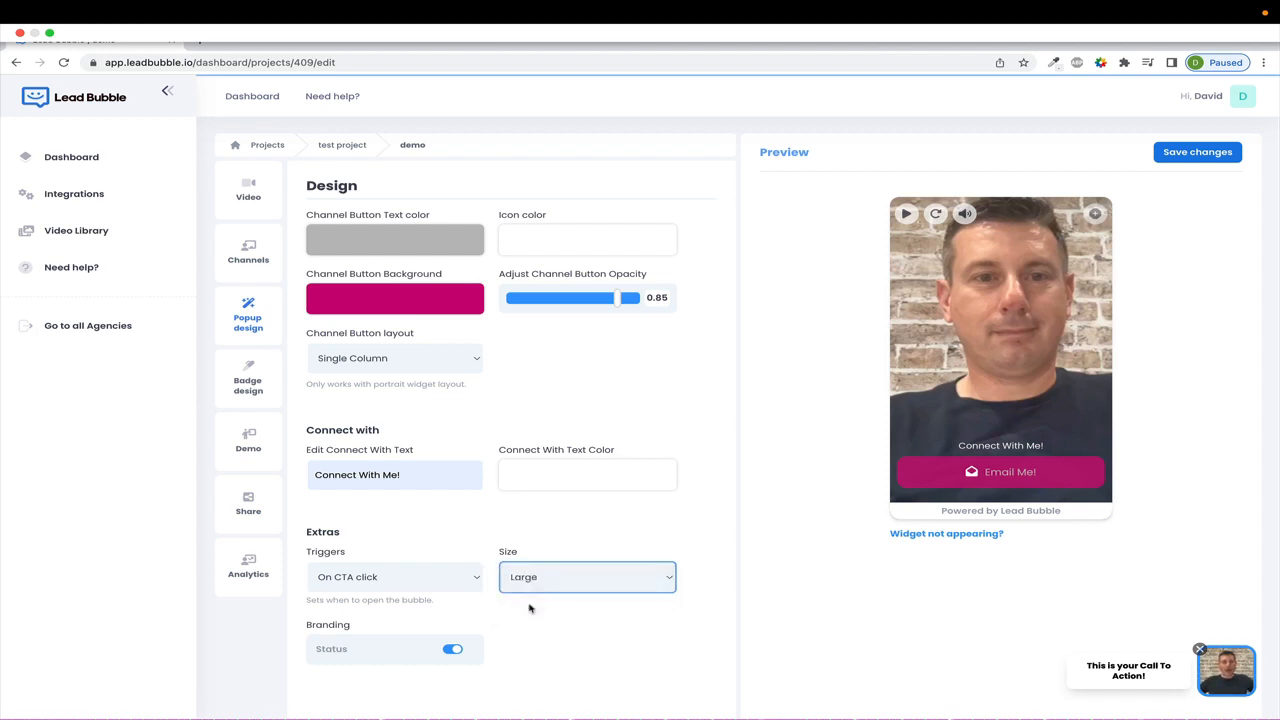
{"action": "left_click", "coordinate": [572, 576]}
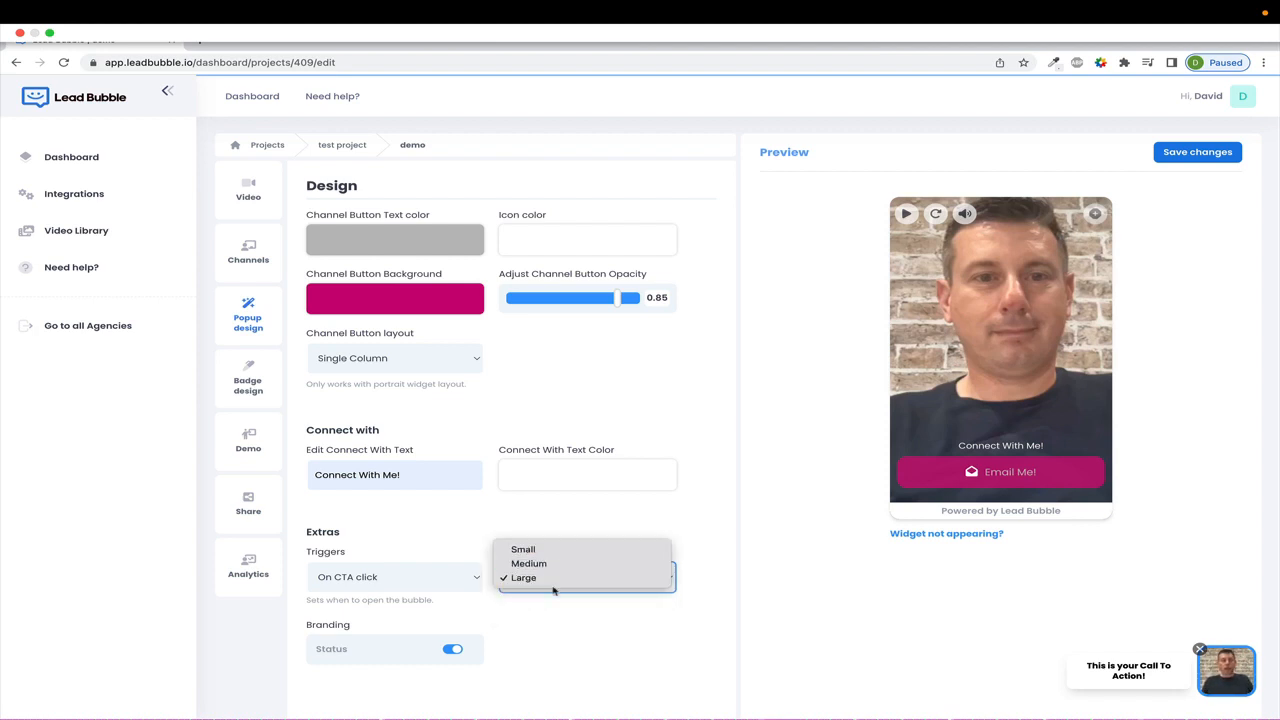
{"action": "left_click", "coordinate": [560, 588]}
{"action": "left_click", "coordinate": [1197, 152]}
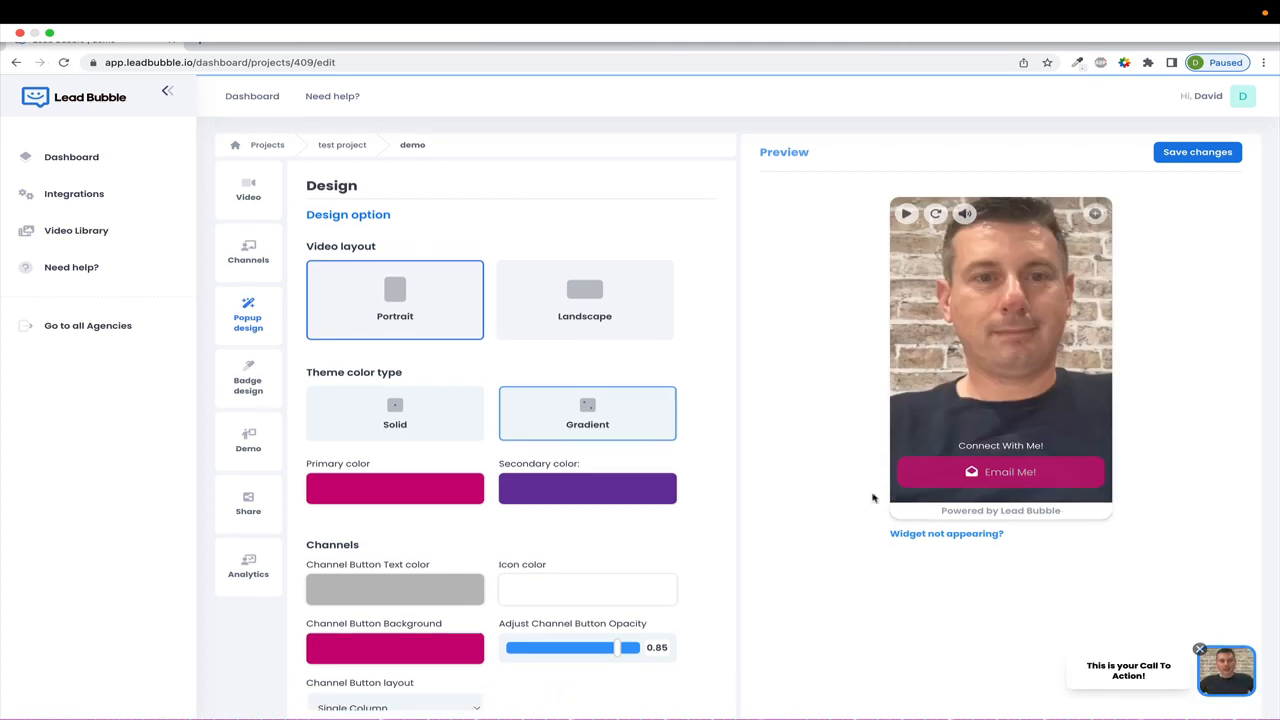
Step: Try turning the widget's branding status off in the Extras section and switch it back on
{"action": "scroll", "coordinate": [585, 507], "scroll_direction": "down", "scroll_amount": 5}
{"action": "scroll", "coordinate": [585, 507], "scroll_direction": "down", "scroll_amount": 1}
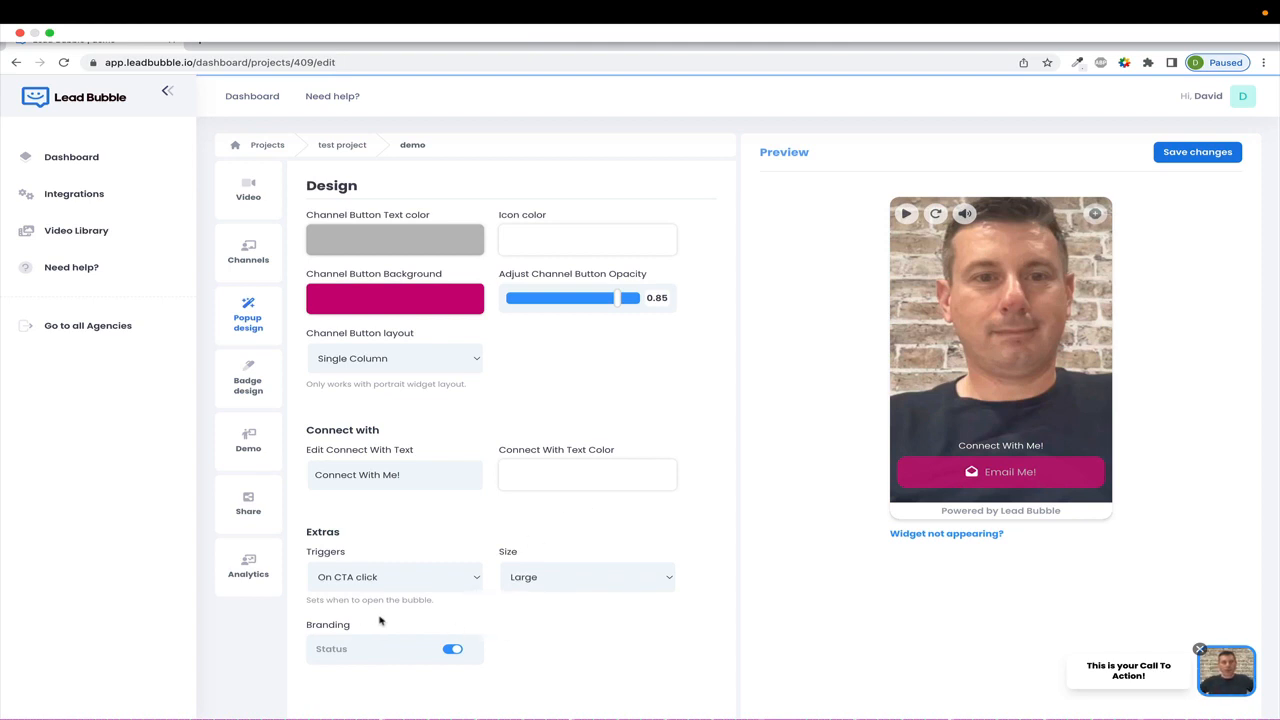
{"action": "left_click", "coordinate": [453, 651]}
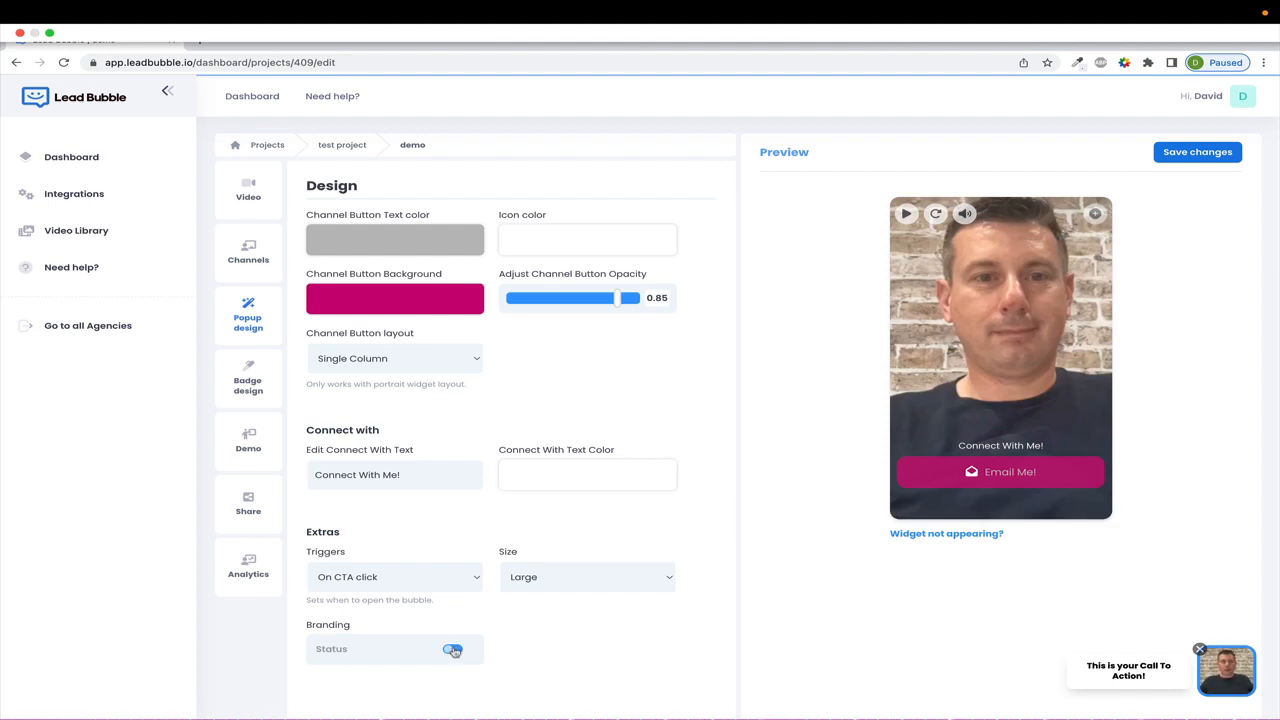
{"action": "left_click", "coordinate": [453, 651]}
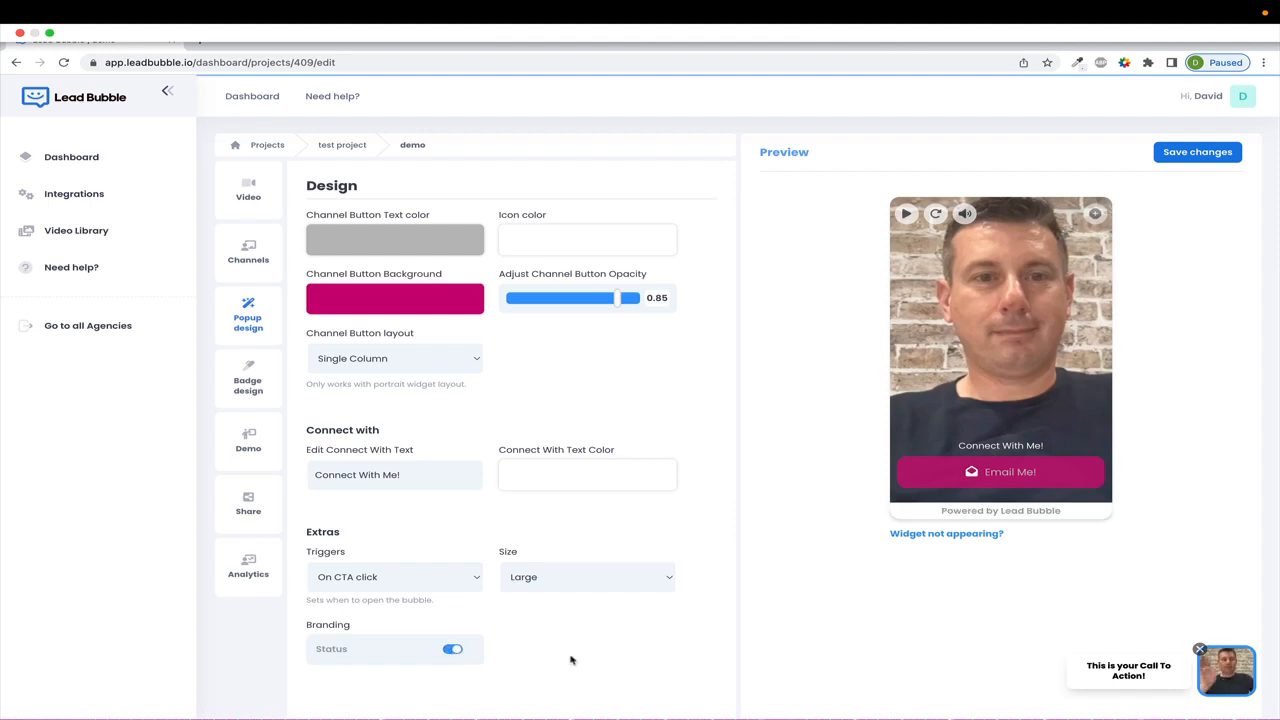
{"action": "scroll", "coordinate": [571, 660], "scroll_direction": "up", "scroll_amount": 4}
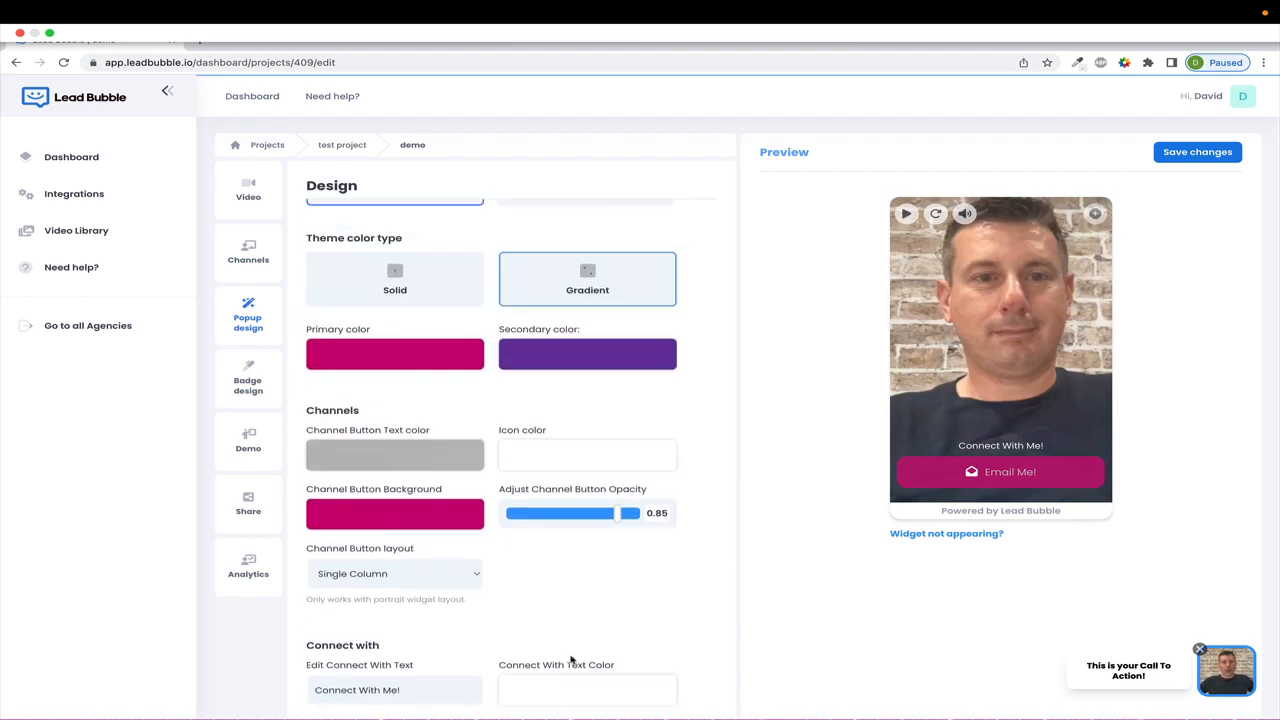